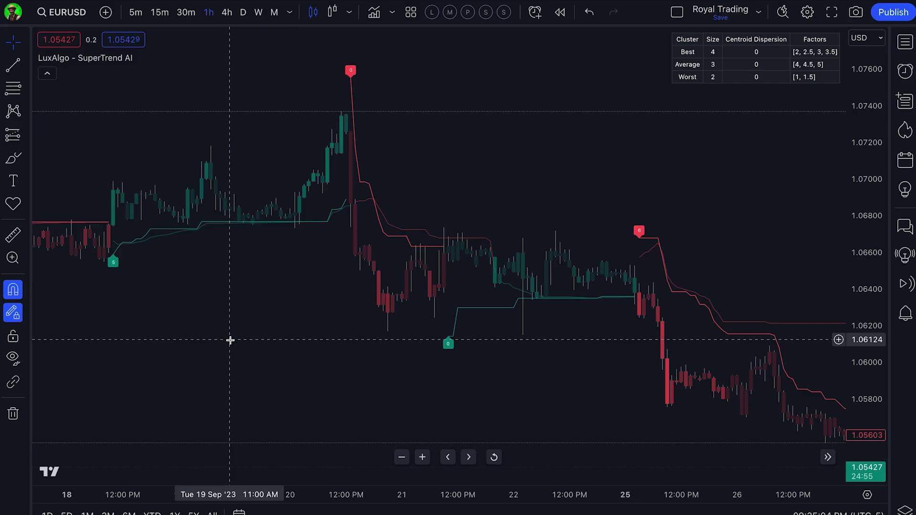
Circle the red 6, green 5, green 0 and red 0 signal labels with cyan brush loops
click(13, 158)
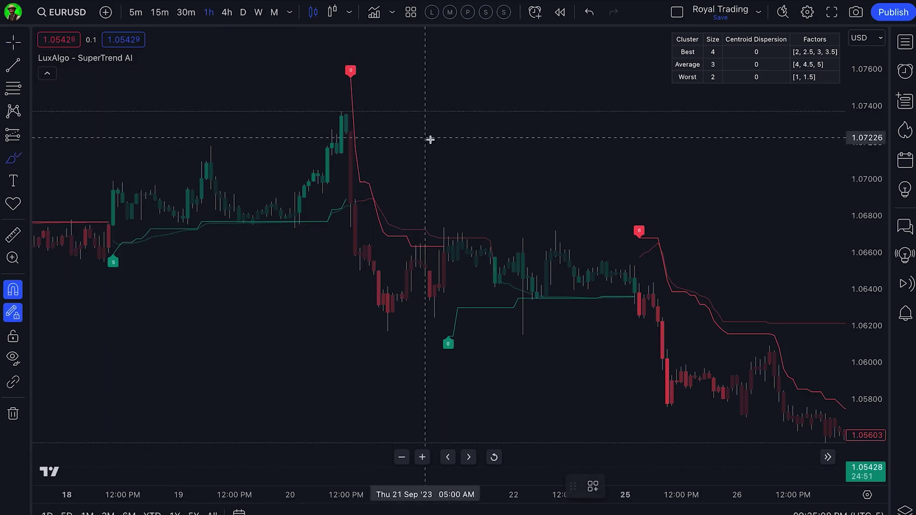
mouse_move(647, 242)
mouse_down()
mouse_move(634, 244)
mouse_move(648, 228)
mouse_move(648, 241)
mouse_up()
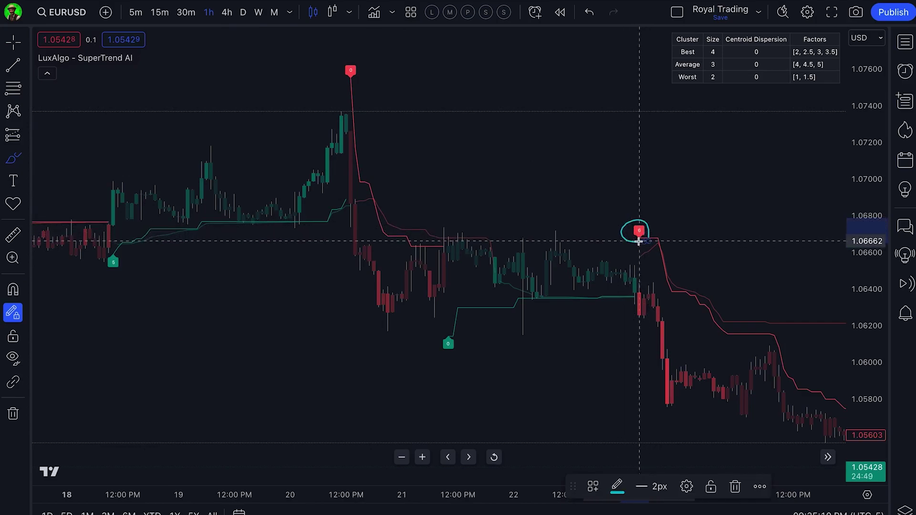
mouse_move(115, 257)
mouse_down()
mouse_move(107, 267)
mouse_move(117, 257)
mouse_up()
mouse_move(452, 334)
mouse_down()
mouse_move(439, 351)
mouse_move(460, 342)
mouse_move(452, 334)
mouse_up()
mouse_move(355, 87)
mouse_down()
mouse_move(355, 61)
mouse_move(344, 86)
mouse_up()
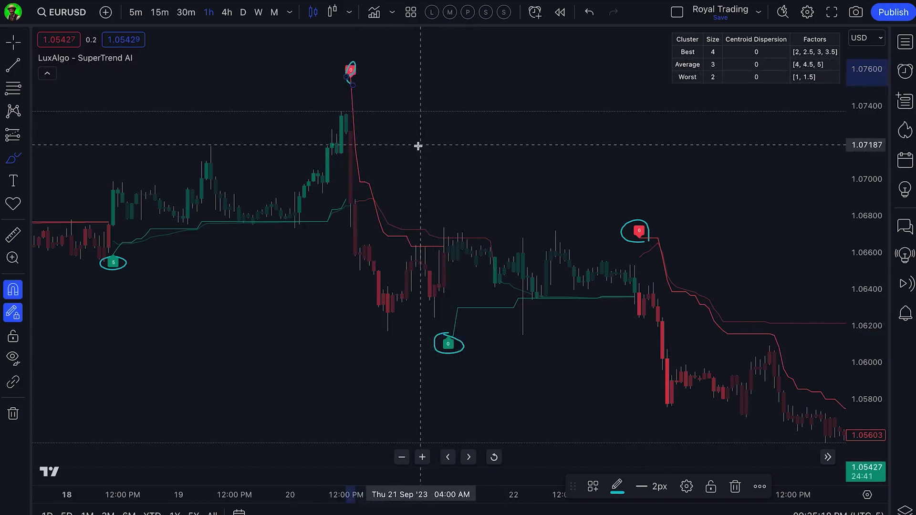
Deselect the drawing and pan the chart back to the 18 Sep bars
click(358, 342)
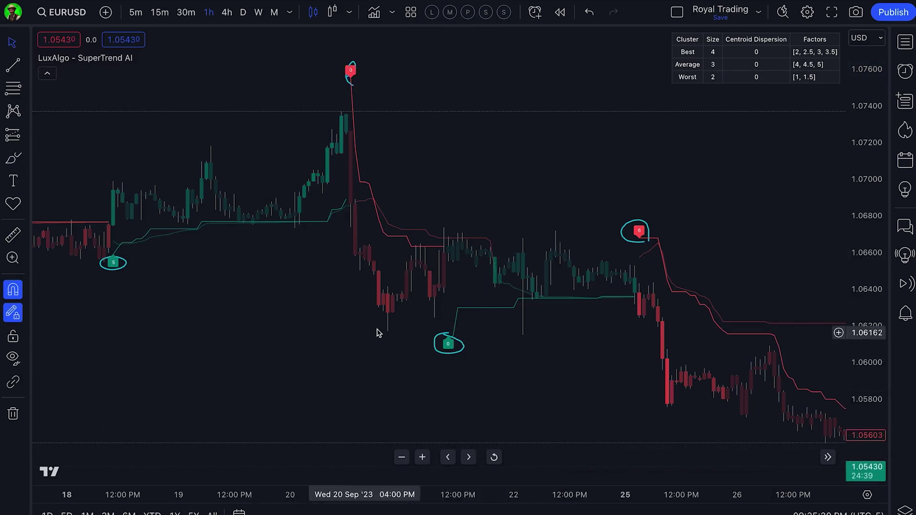
drag(619, 341, 471, 321)
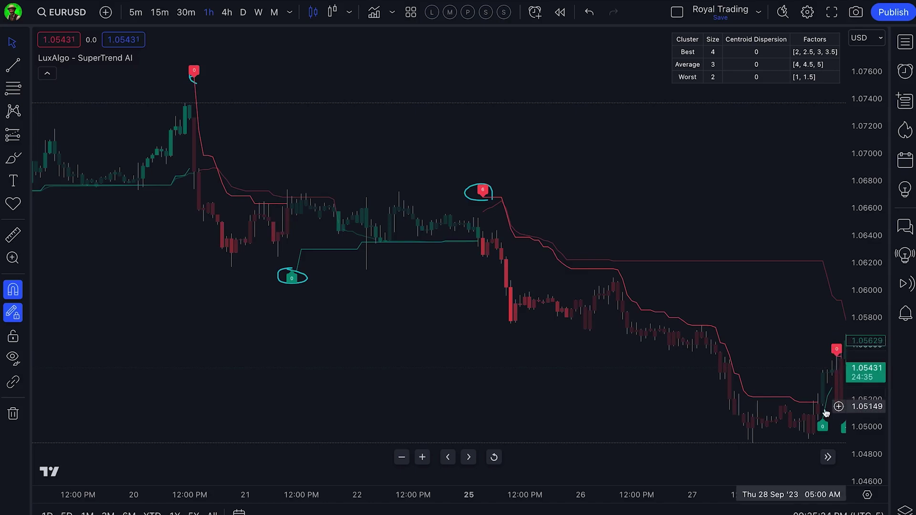
drag(520, 337, 652, 356)
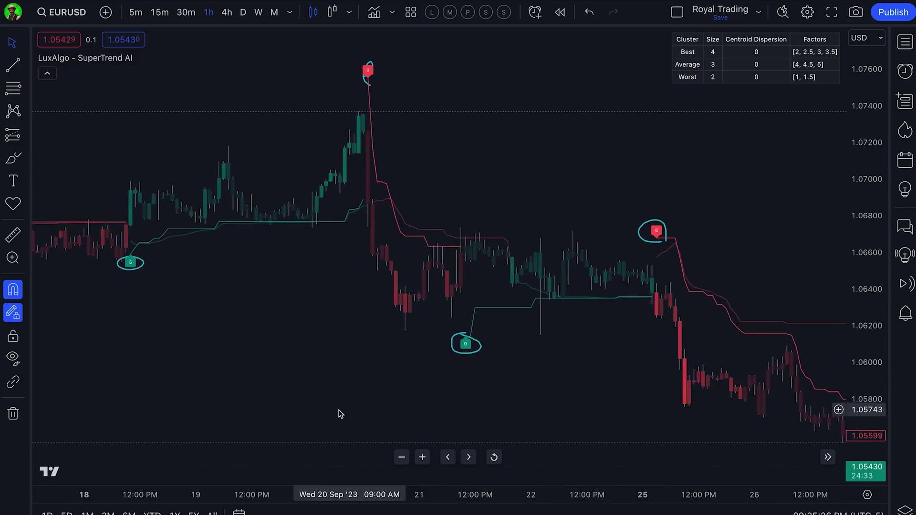
Browse the Indicators library and set SuperTrend AI beside a classic Supertrend chart
click(374, 12)
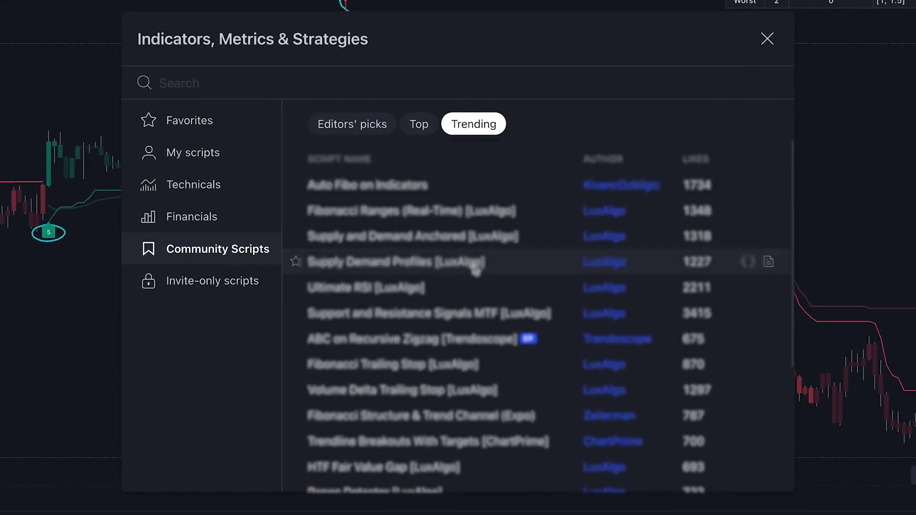
scroll(475, 262, down, 5)
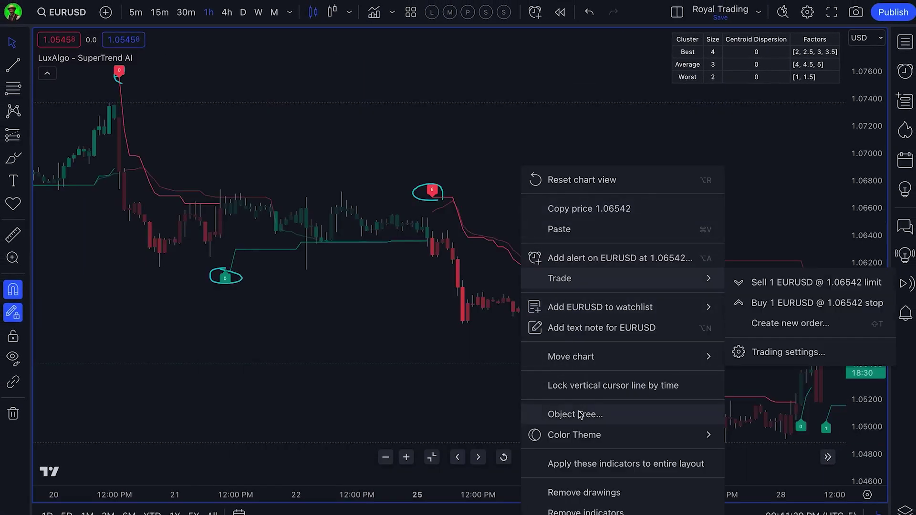
key(Escape)
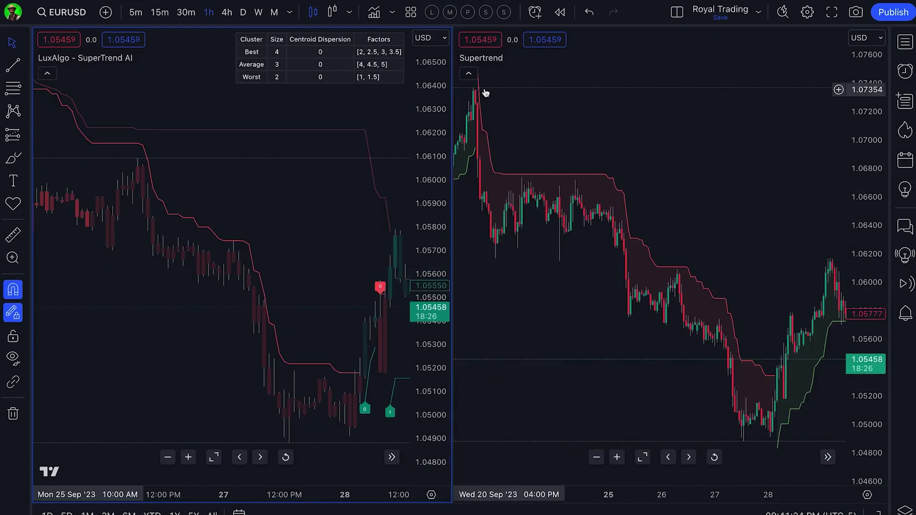
Brush a curve along the Supertrend chart's downtrend, then maximize the SuperTrend AI chart
mouse_move(485, 68)
drag(673, 222, 689, 238)
click(14, 157)
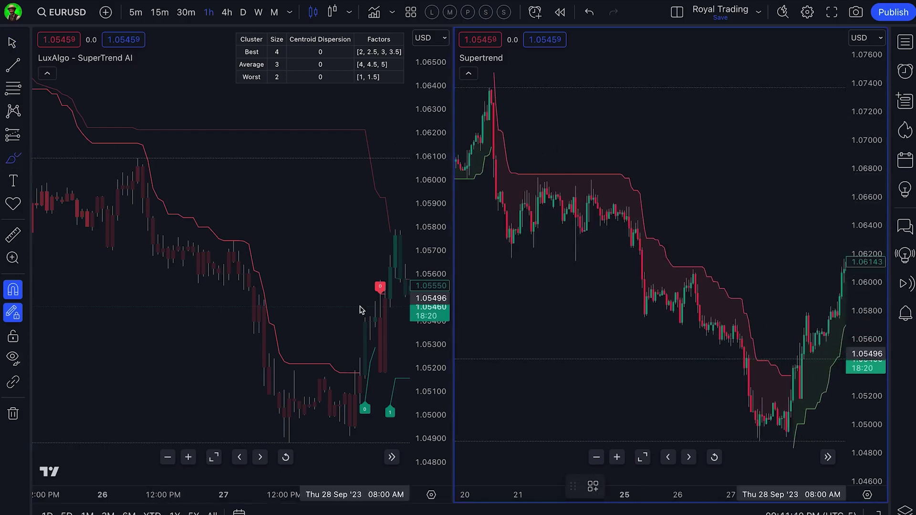
scroll(300, 257, down, 3)
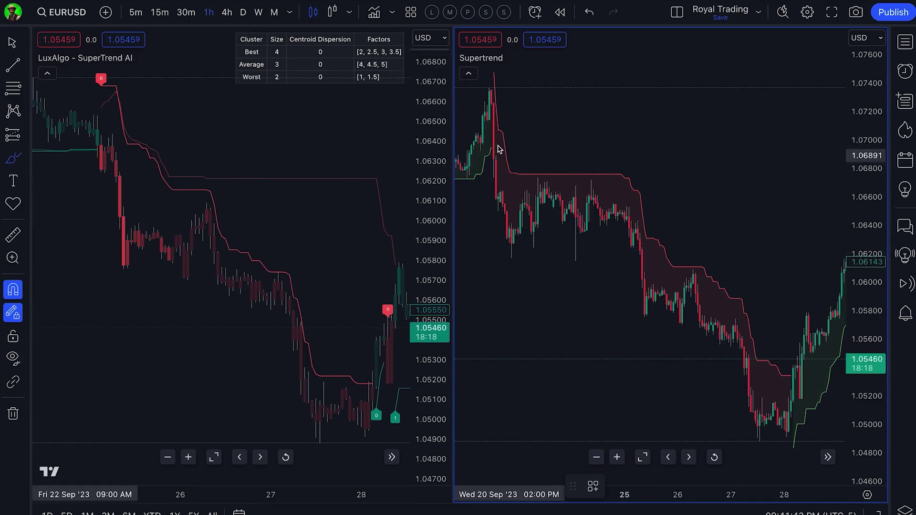
mouse_move(500, 98)
mouse_down()
mouse_move(556, 134)
mouse_move(737, 297)
mouse_move(784, 356)
mouse_up()
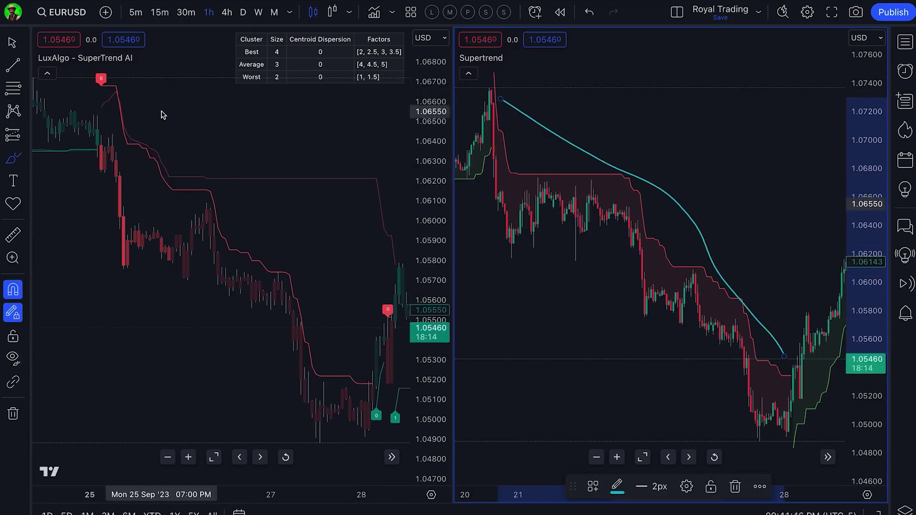
click(214, 457)
scroll(525, 269, up, 2)
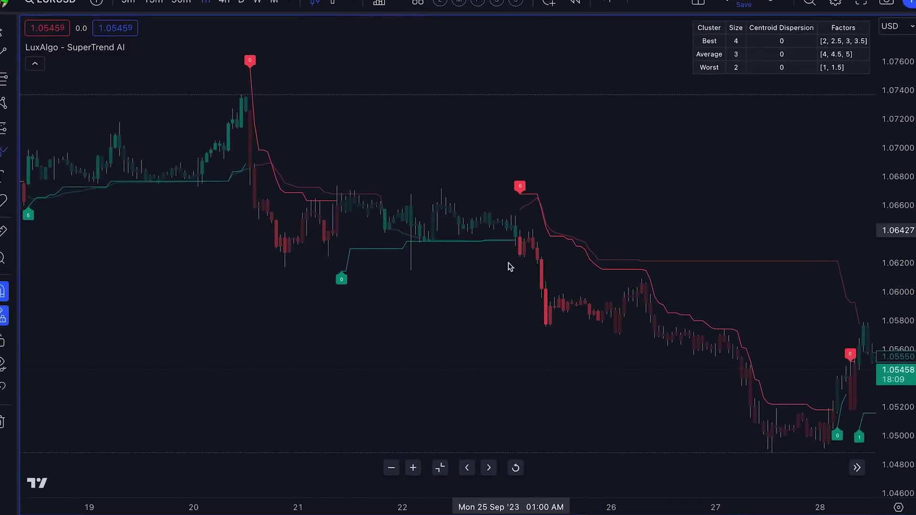
Circle the red 6 and red 0 signals, the sharp red-candle drop and the green rally
mouse_move(514, 172)
mouse_down()
mouse_move(508, 179)
mouse_move(555, 181)
mouse_move(528, 167)
mouse_up()
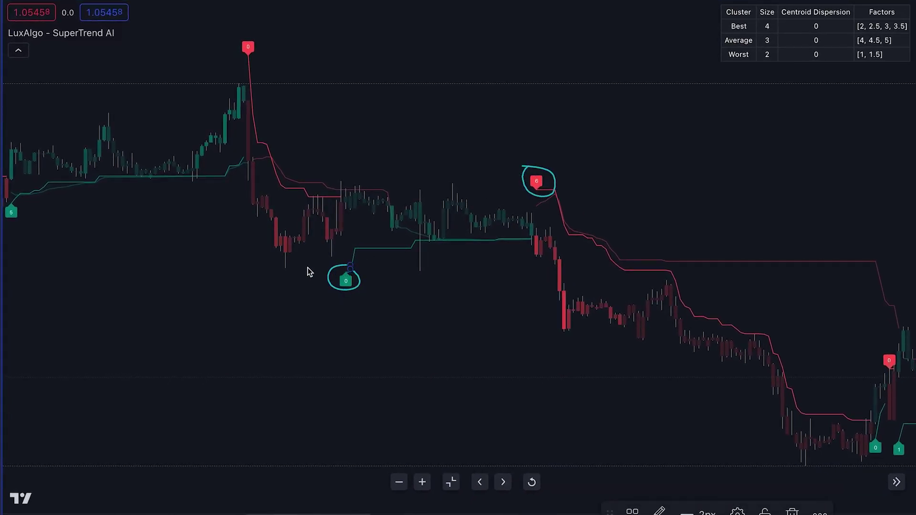
scroll(307, 267, down, 2)
drag(392, 79, 384, 66)
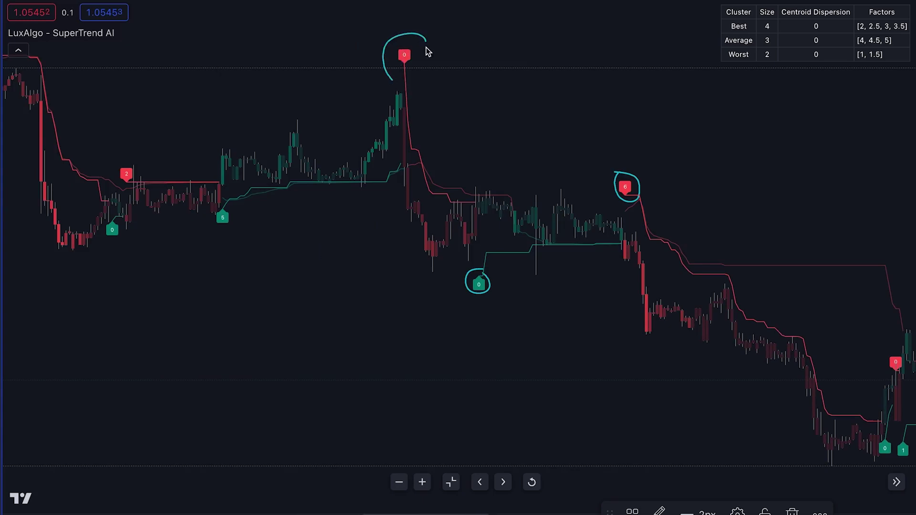
scroll(374, 143, down, 2)
scroll(374, 143, up, 4)
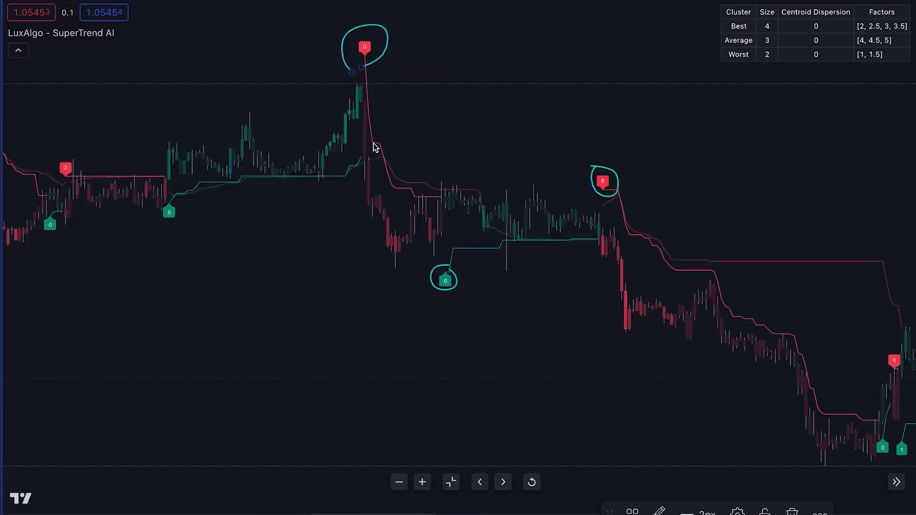
scroll(556, 198, up, 1)
scroll(561, 204, up, 1)
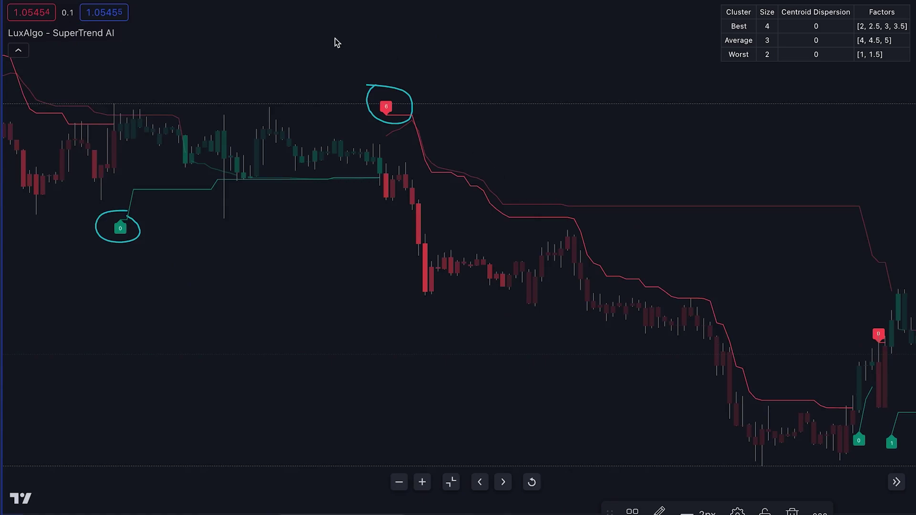
drag(405, 196, 419, 295)
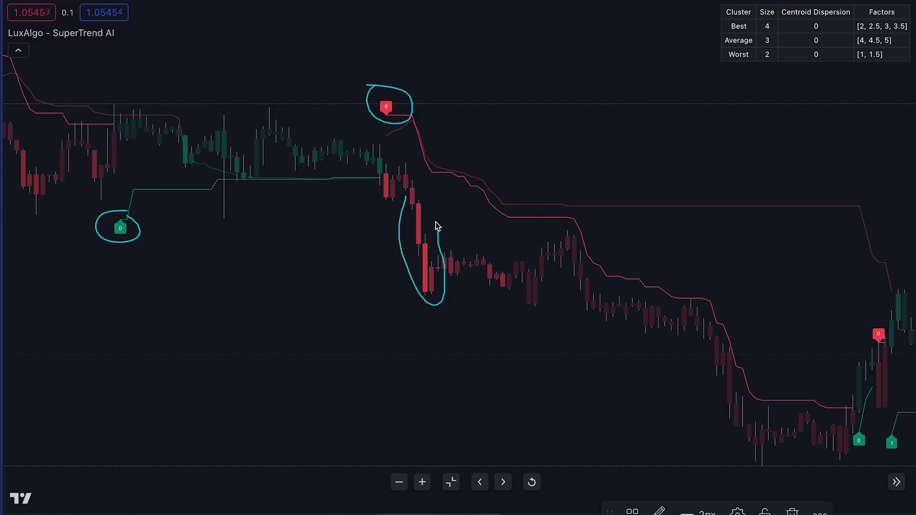
scroll(311, 233, right, 3)
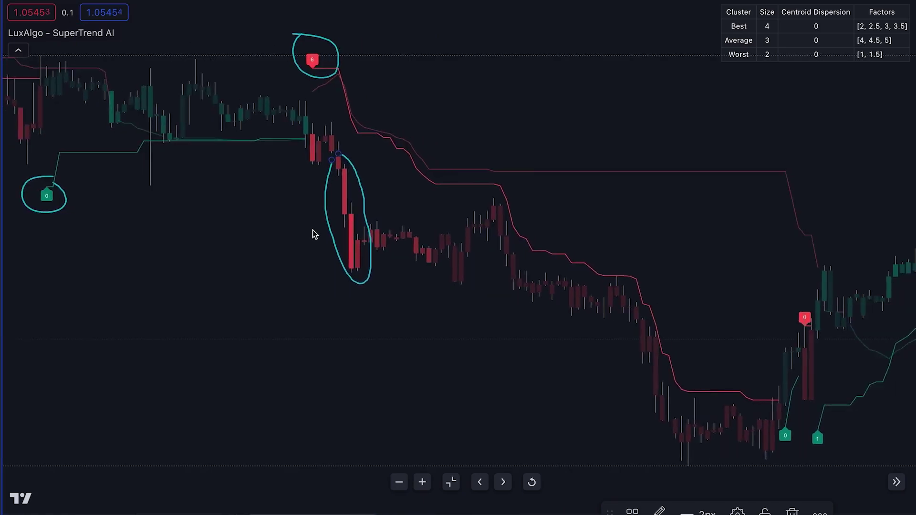
scroll(313, 229, right, 3)
scroll(313, 230, down, 1)
drag(811, 169, 772, 228)
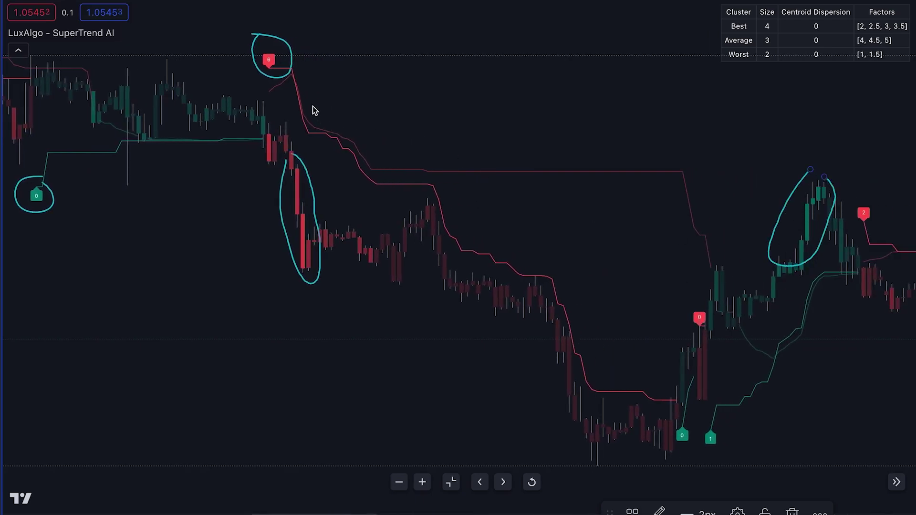
Trace the flat upper and descending red trend lines down to the late-September lows
mouse_move(310, 109)
mouse_down()
mouse_move(366, 150)
mouse_move(529, 170)
mouse_move(694, 177)
mouse_up()
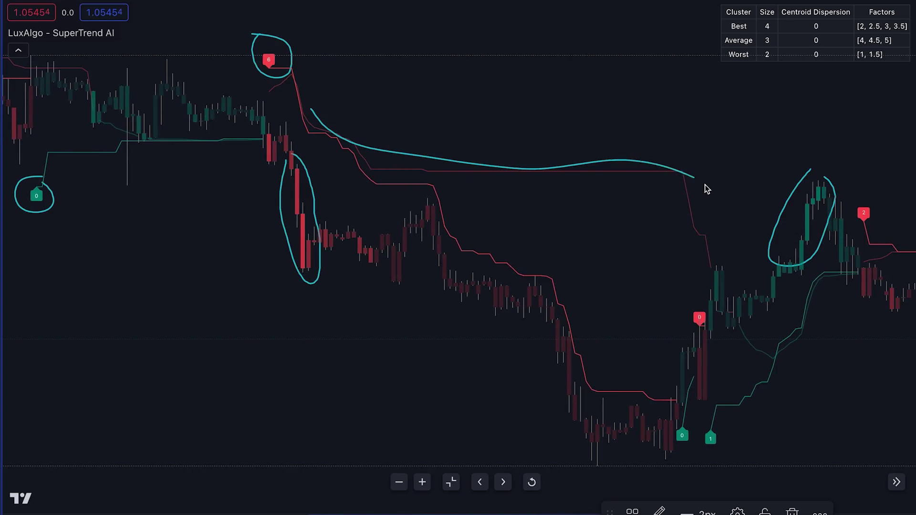
mouse_move(355, 156)
mouse_down()
mouse_move(376, 181)
mouse_move(431, 195)
mouse_up()
mouse_move(467, 248)
mouse_down()
mouse_move(531, 272)
mouse_move(593, 364)
mouse_move(638, 394)
mouse_up()
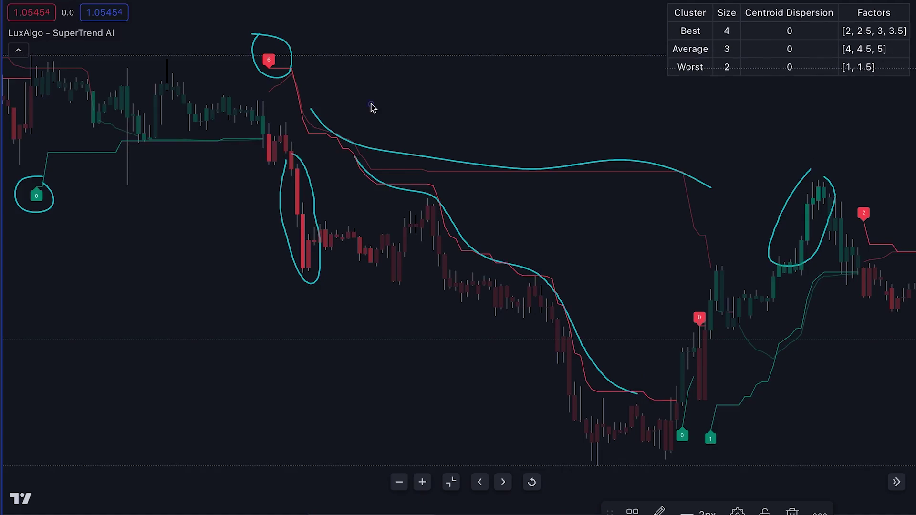
right_click(408, 114)
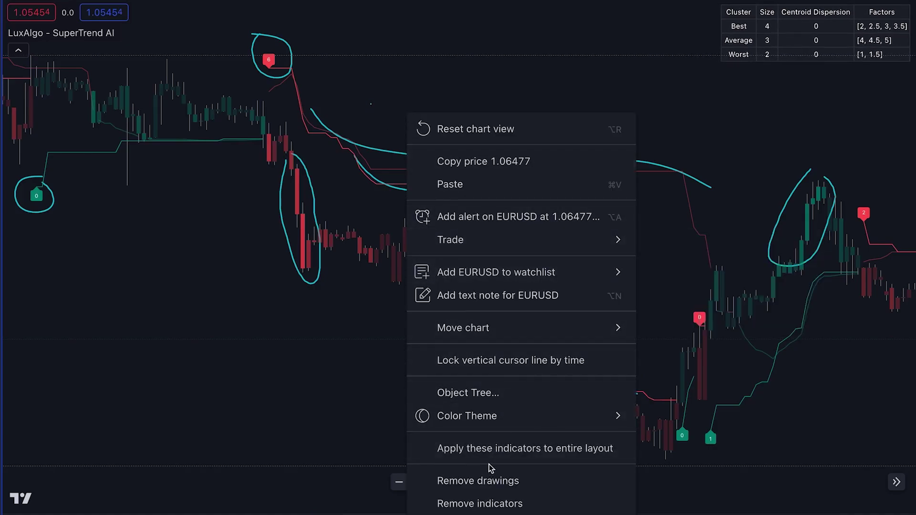
Erase all freehand drawings and pan the chart back toward mid-September
click(477, 479)
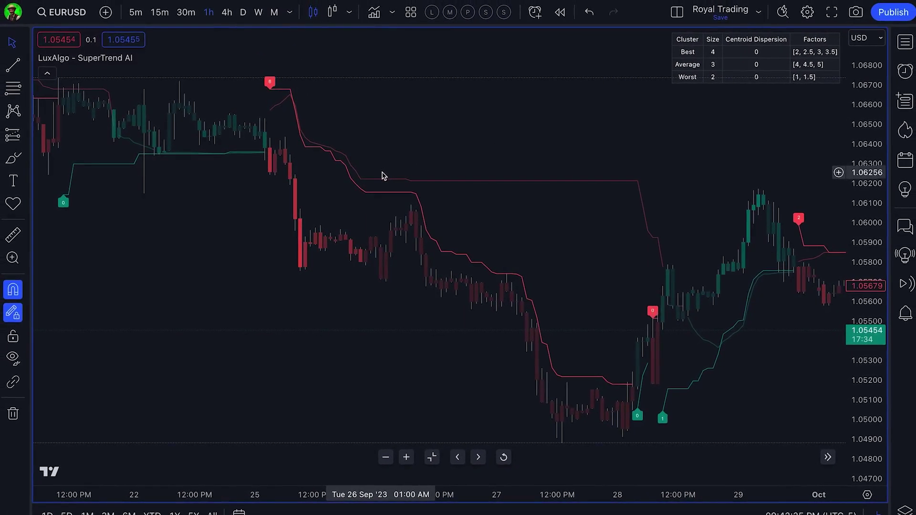
scroll(250, 219, up, 1)
scroll(251, 221, up, 1)
drag(115, 220, 607, 210)
drag(243, 210, 565, 212)
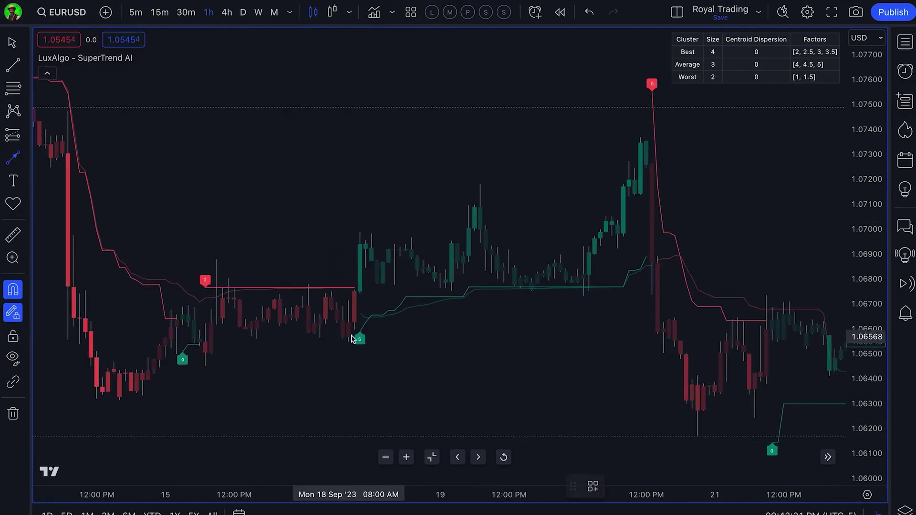
Draw an arrow from the green 5 signal up the rally, then delete it
super+click(361, 345)
drag(591, 299, 627, 283)
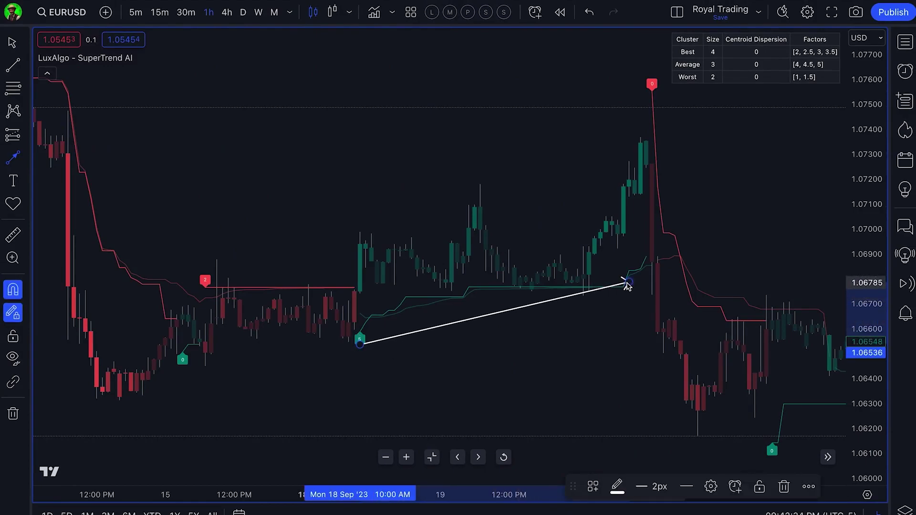
click(360, 345)
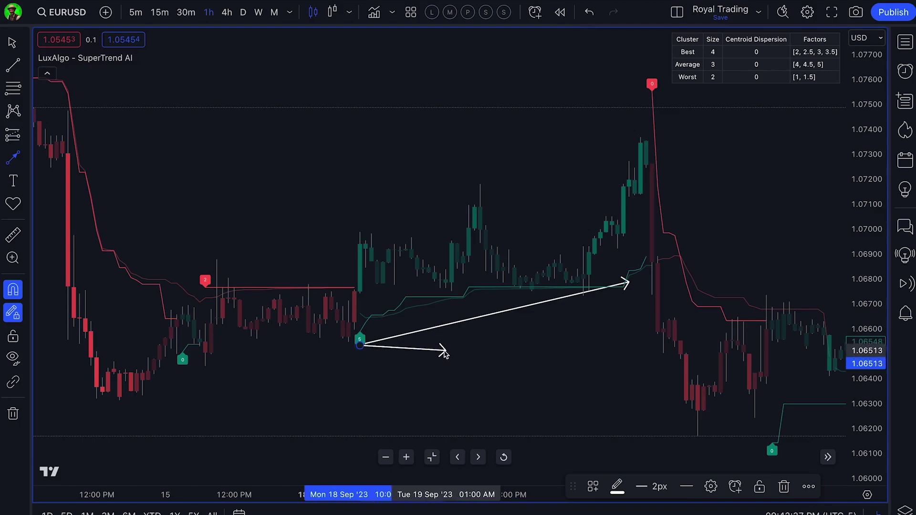
key(Escape)
click(448, 326)
key(Delete)
Pan to the September 12–13 candles and loop the red 2 sell signal
drag(246, 212, 408, 241)
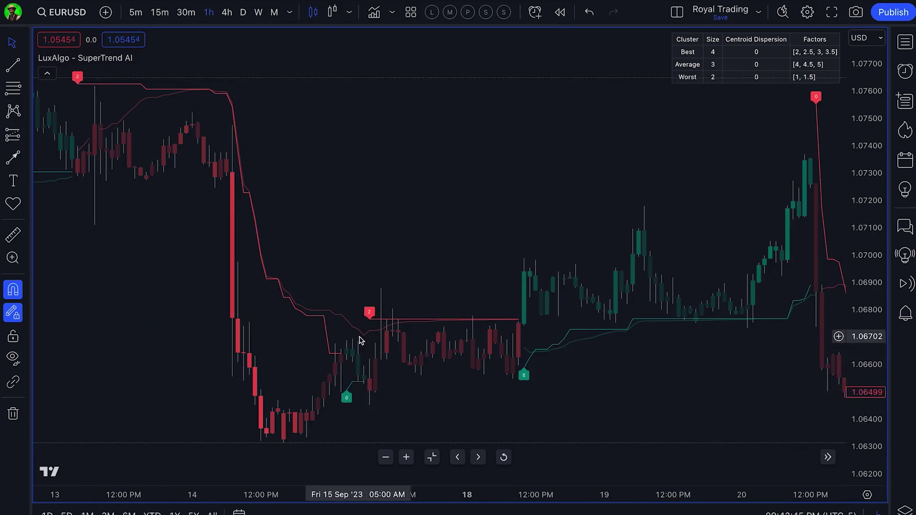
drag(362, 272, 478, 282)
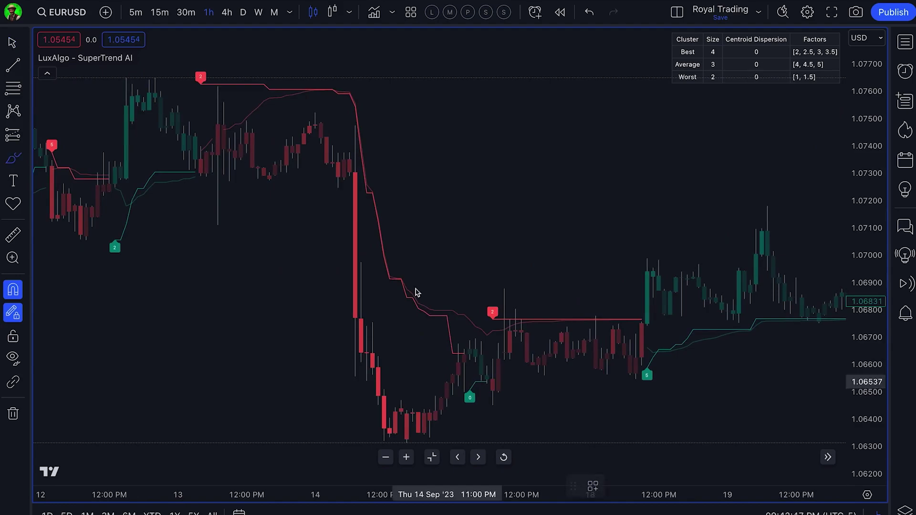
mouse_move(207, 97)
mouse_down()
mouse_move(184, 77)
mouse_move(214, 62)
mouse_move(190, 74)
mouse_move(205, 95)
mouse_move(222, 94)
mouse_up()
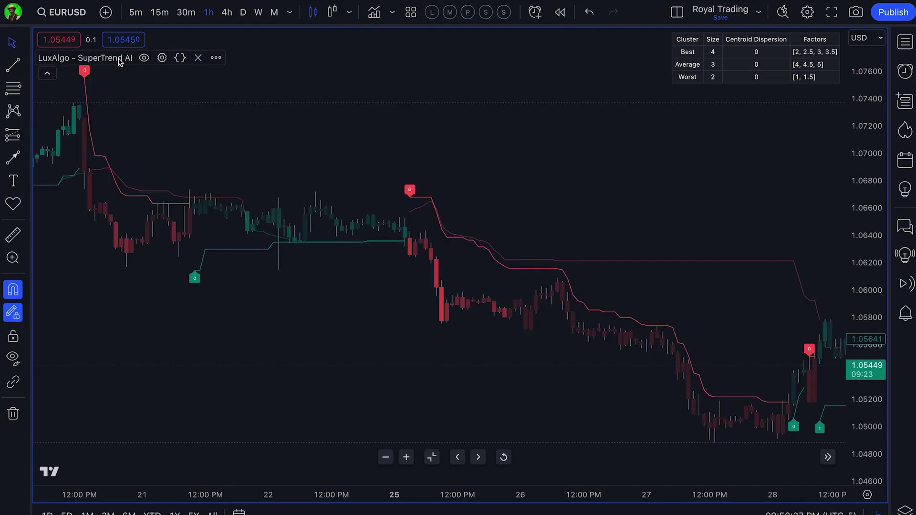
Open the SuperTrend AI settings (ATR Length 10, Factor Range 1–5) and move the dialog left
click(162, 57)
drag(491, 28, 263, 13)
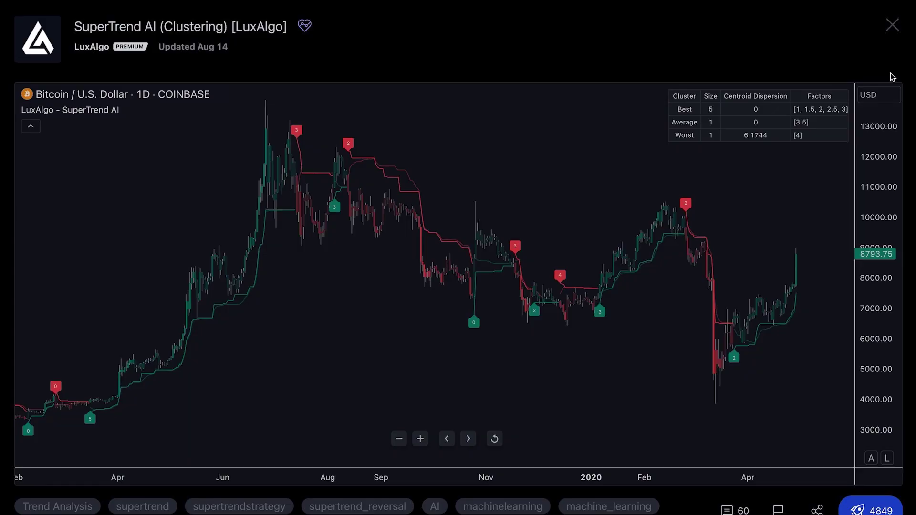
Scroll the SuperTrend AI script page past K-Means to Settings, Optimization and Release Notes
scroll(892, 77, down, 20)
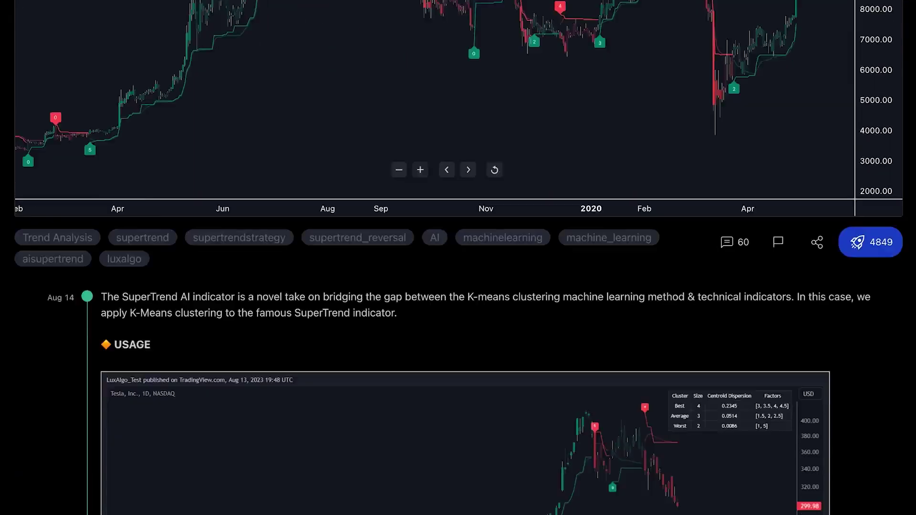
scroll(496, 258, down, 20)
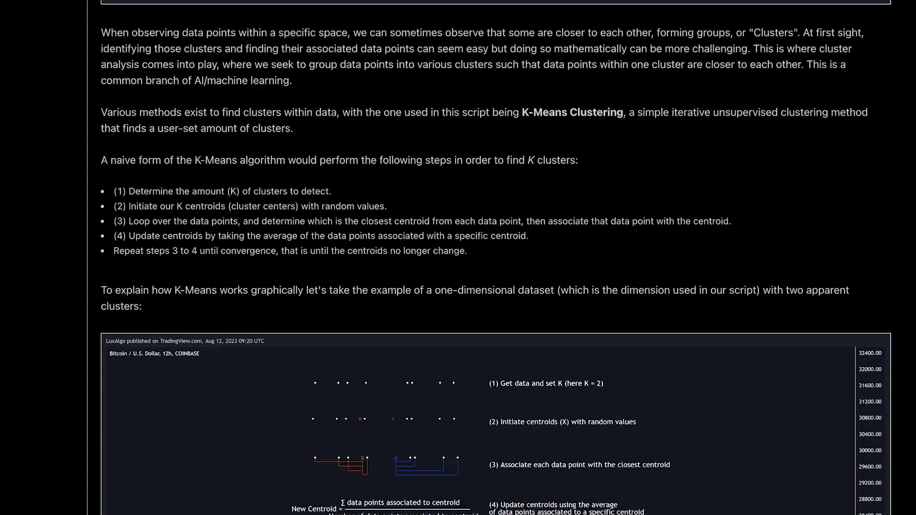
scroll(496, 258, down, 12)
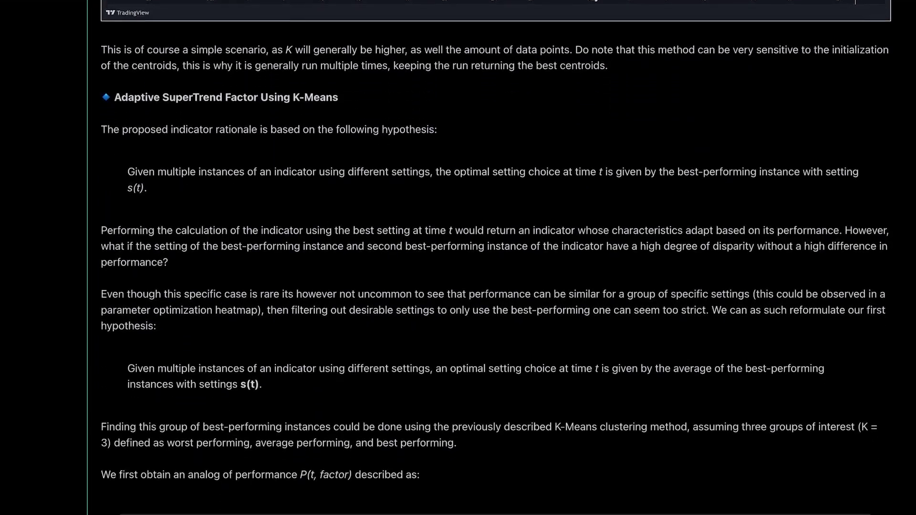
scroll(496, 258, down, 15)
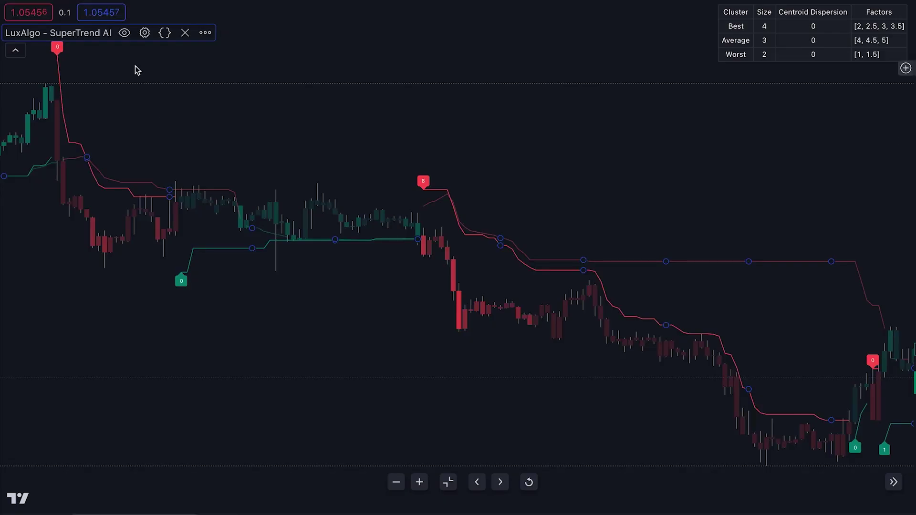
click(145, 32)
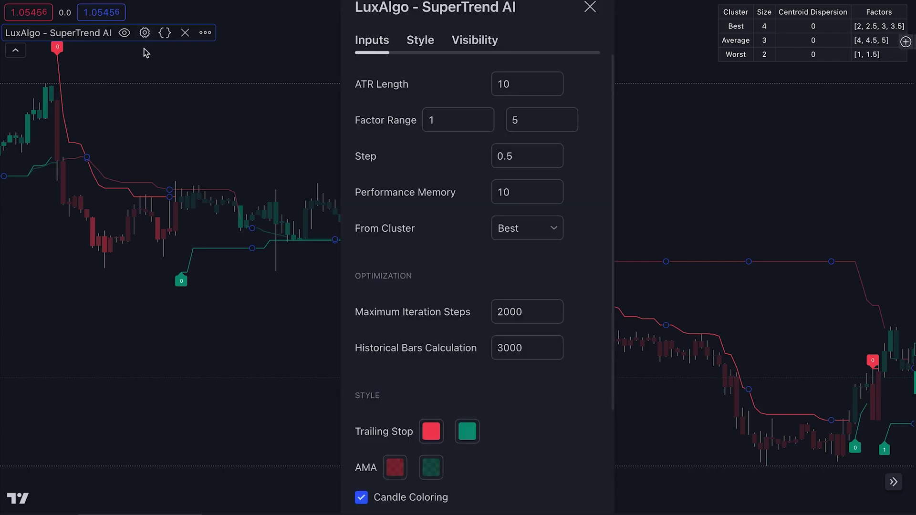
drag(475, 14, 167, 14)
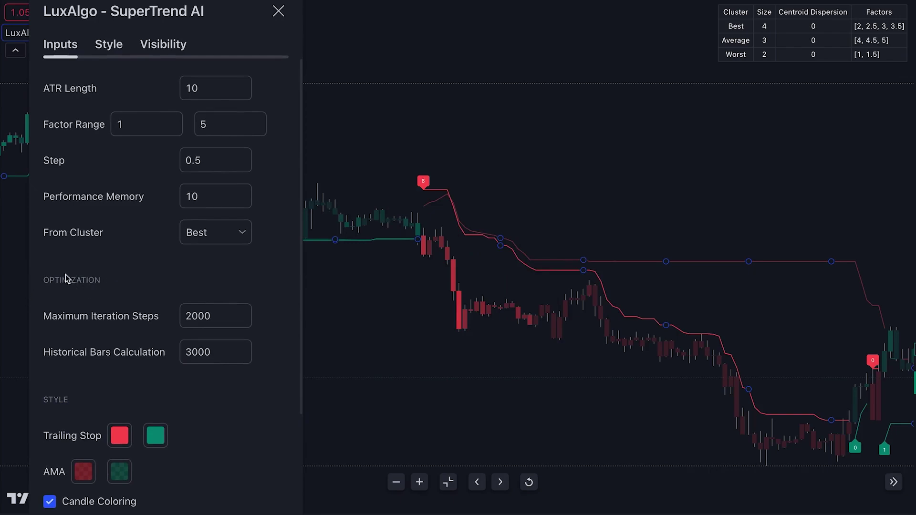
drag(318, 254, 429, 251)
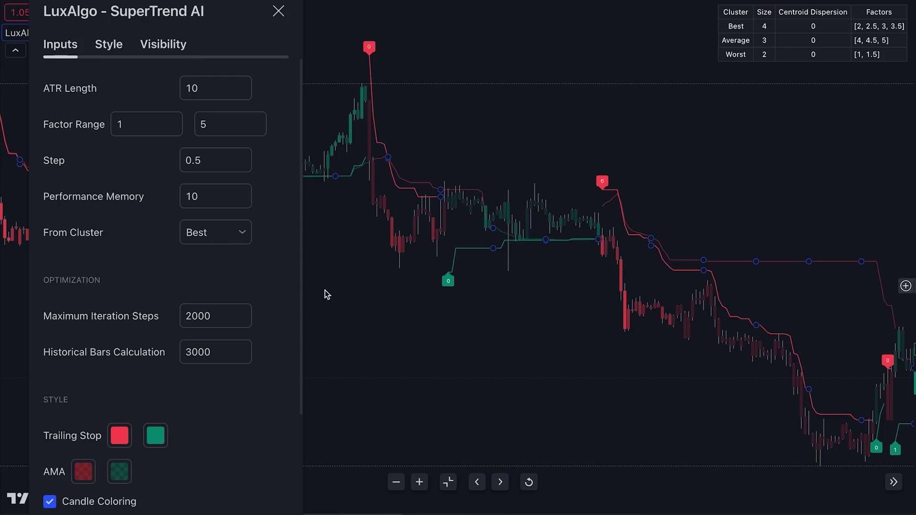
click(218, 316)
text(500)
click(199, 302)
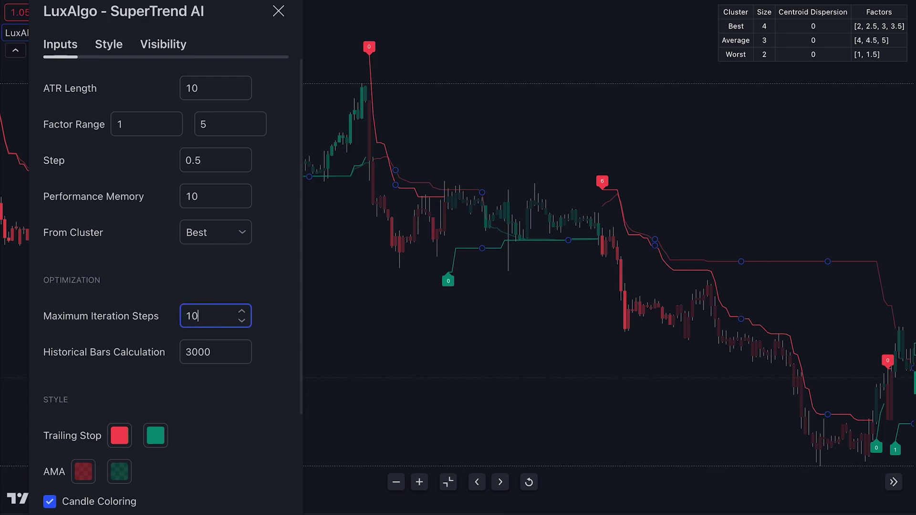
click(184, 346)
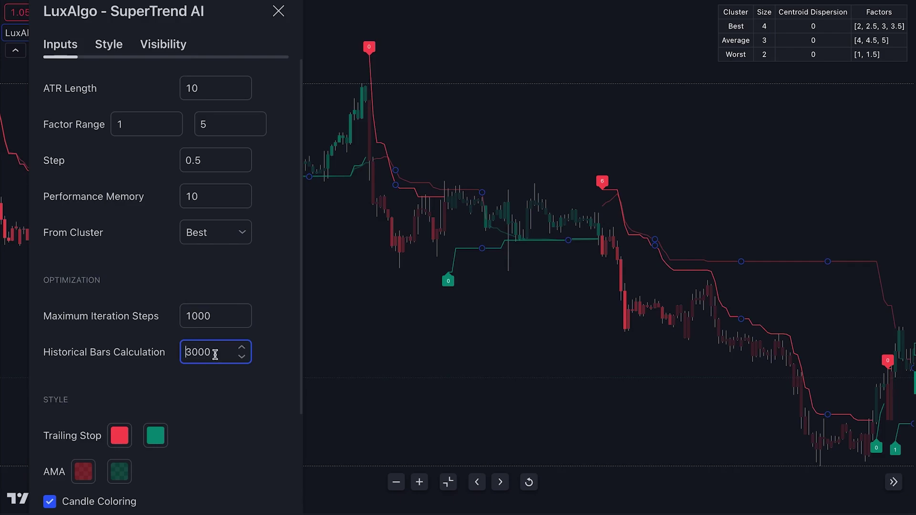
text(1)
click(221, 376)
click(223, 357)
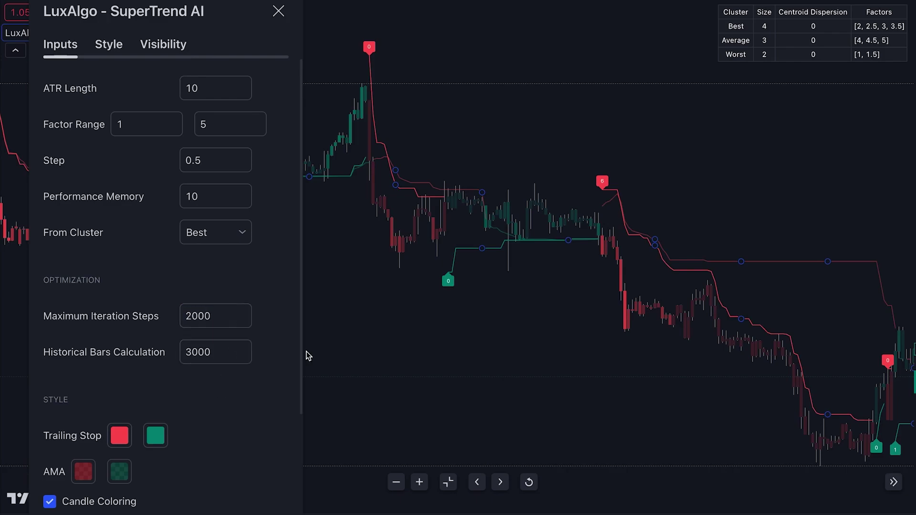
Move the settings dialog aside, scroll the Inputs tab and tick Show Signals
drag(210, 27, 168, 165)
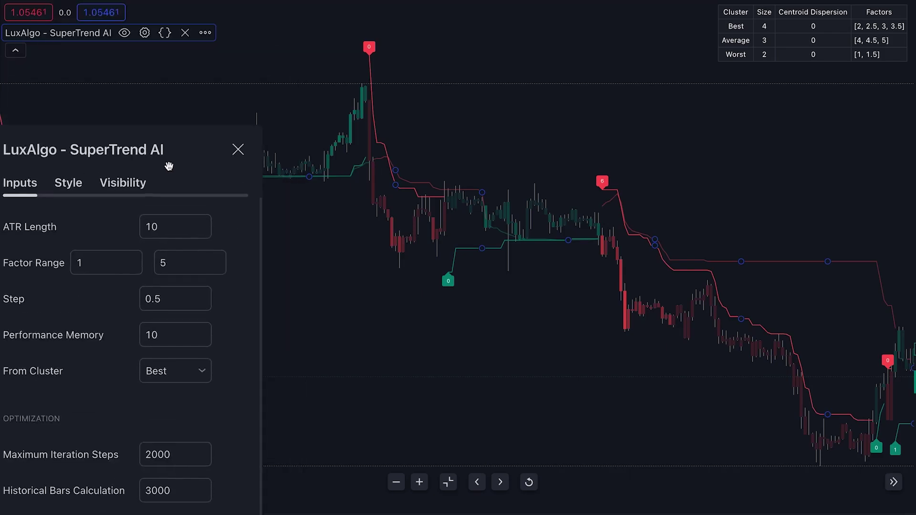
scroll(452, 316, down, 2)
scroll(505, 335, up, 4)
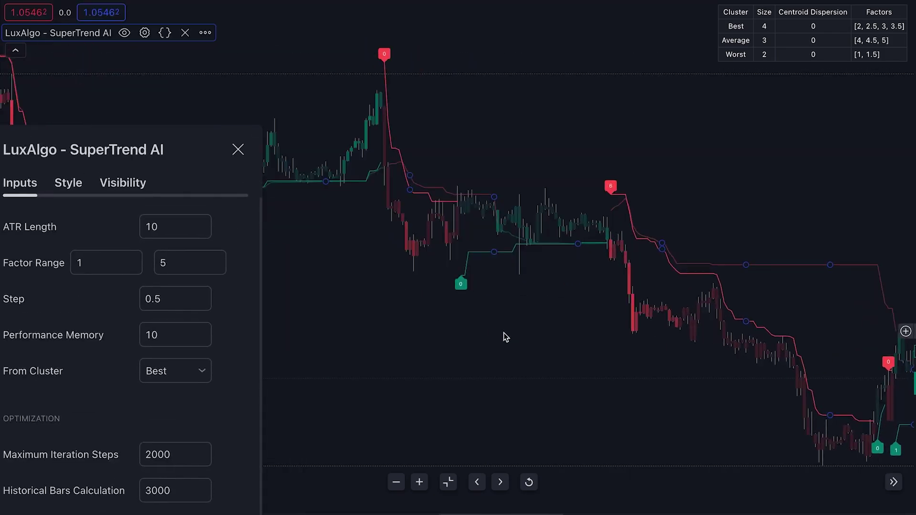
scroll(508, 335, up, 2)
drag(233, 162, 214, 38)
scroll(168, 374, down, 3)
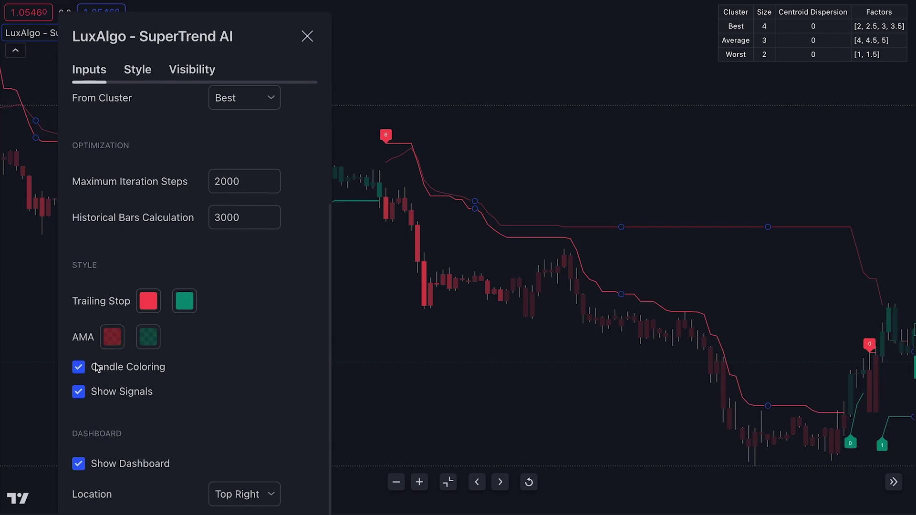
click(78, 392)
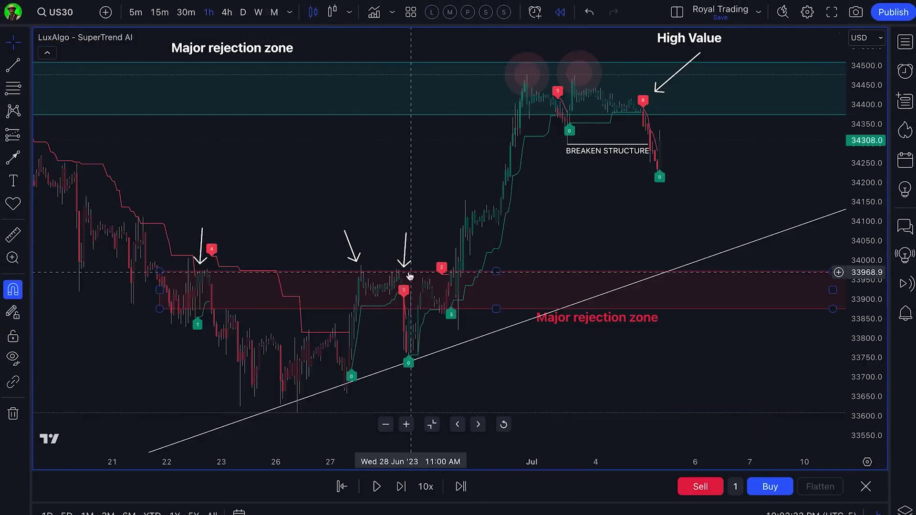
Pan around July 10 and inspect the green rejection zone, peak rectangle and structure line
drag(183, 168, 298, 181)
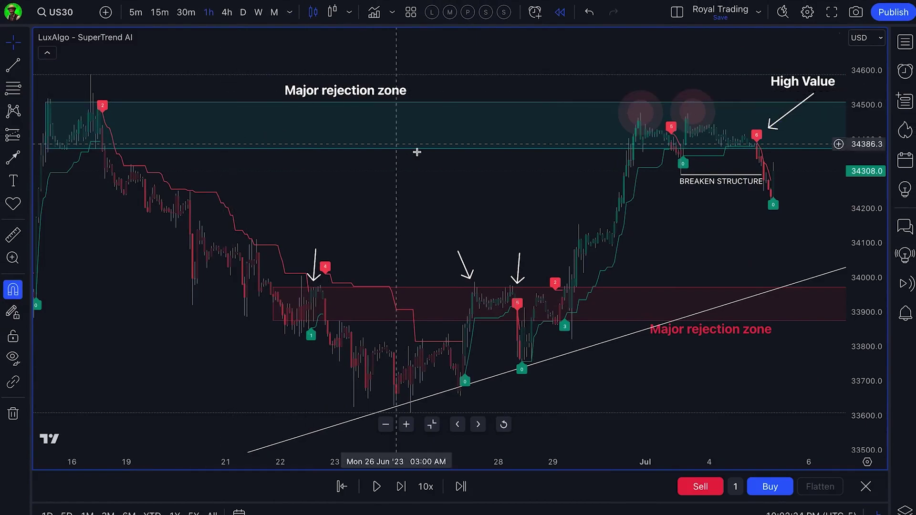
scroll(472, 178, left, 3)
drag(493, 173, 352, 197)
scroll(367, 195, up, 3)
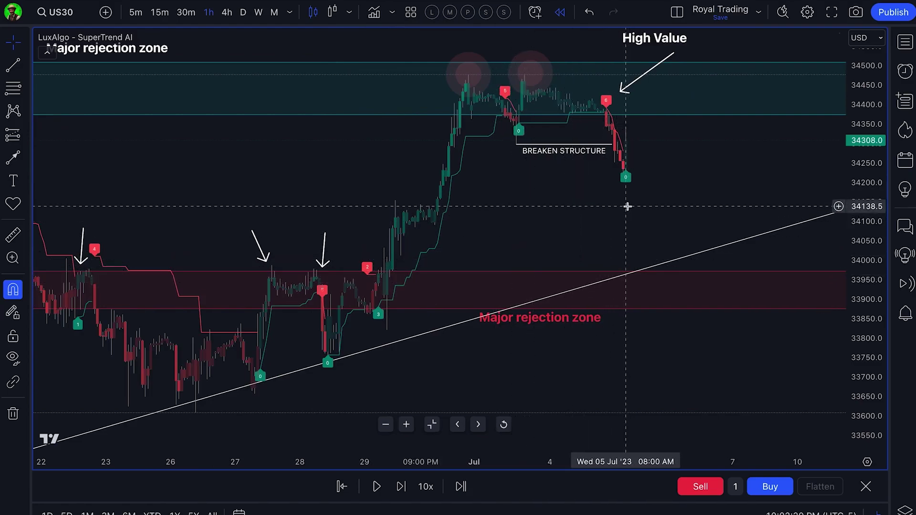
drag(292, 199, 333, 200)
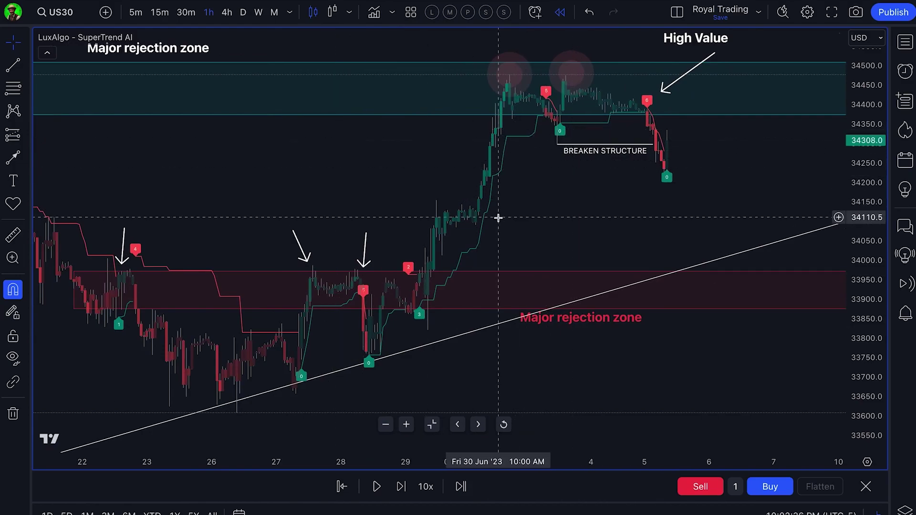
scroll(498, 215, down, 1)
scroll(501, 213, down, 2)
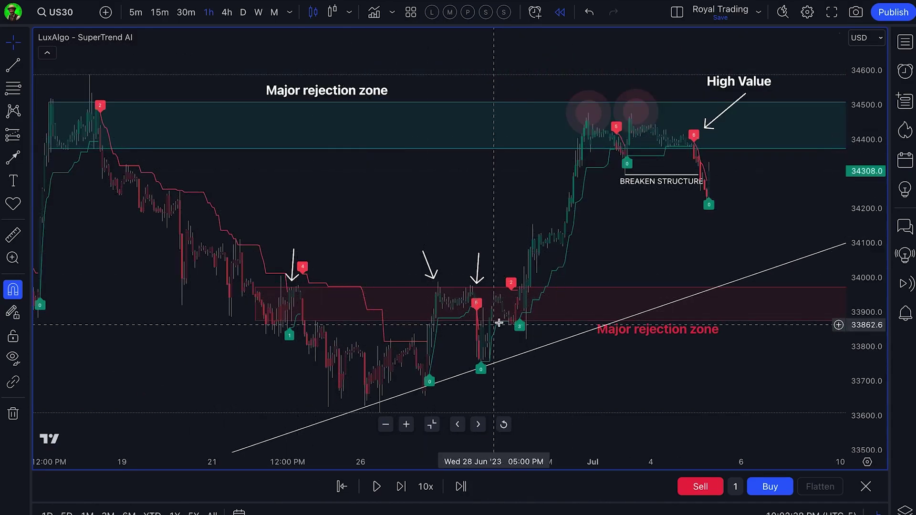
click(586, 147)
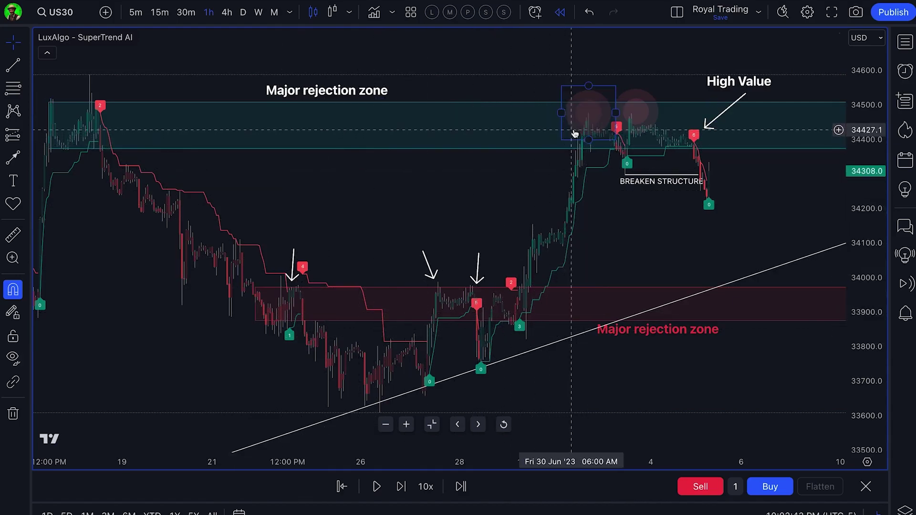
click(640, 122)
click(672, 177)
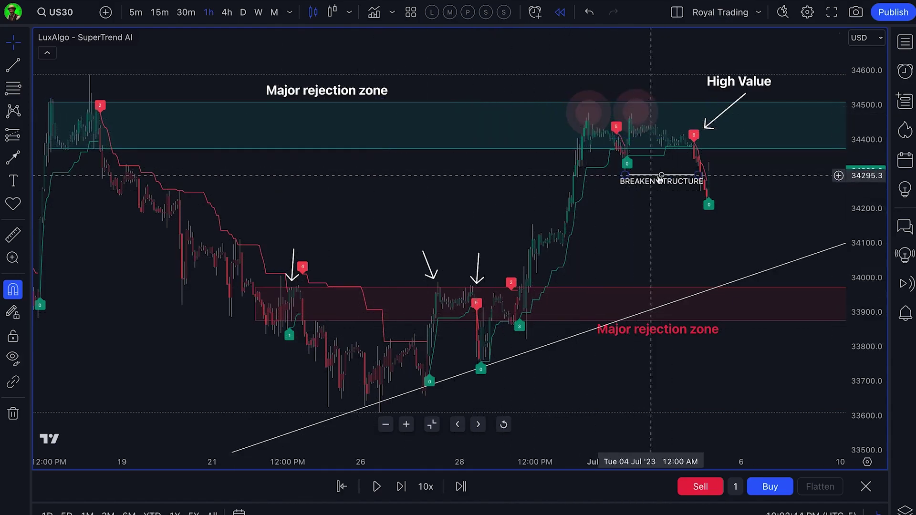
drag(654, 210, 536, 215)
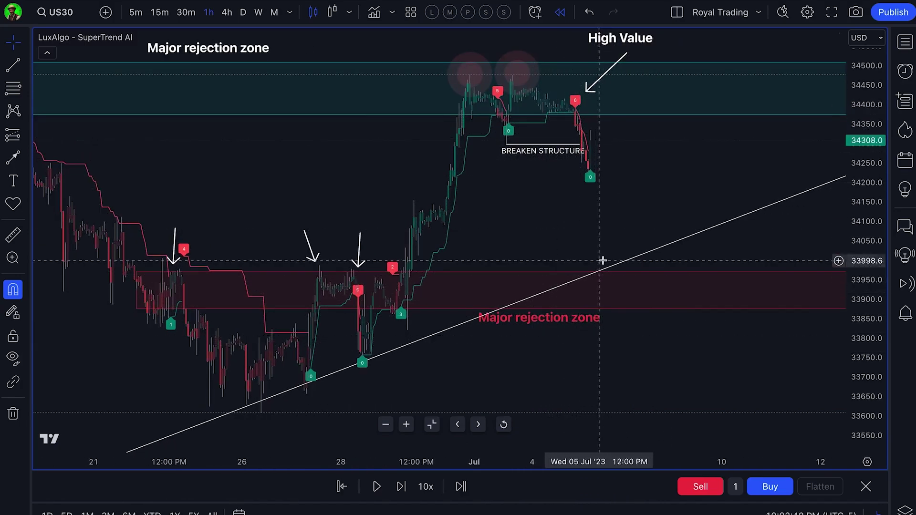
click(444, 233)
Loop the lower rejection zone in cyan and replay eleven bars forward
click(13, 164)
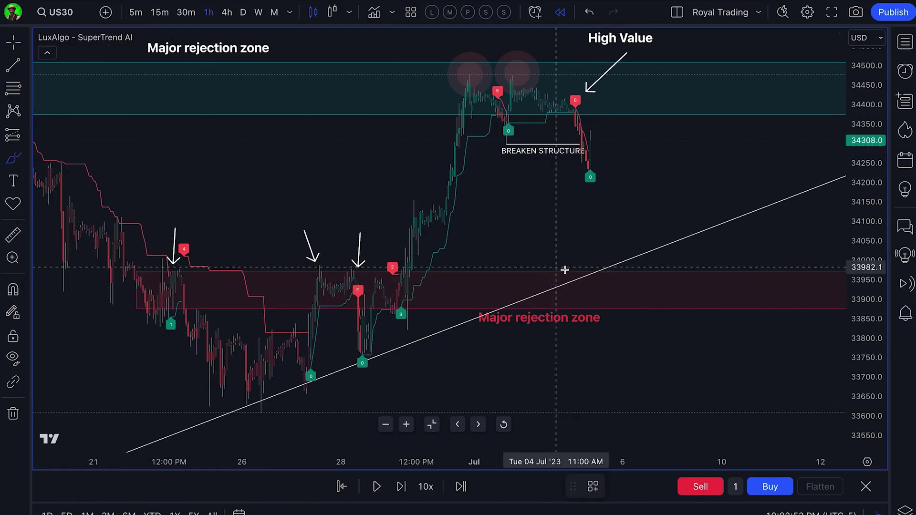
mouse_move(259, 261)
mouse_down()
mouse_move(752, 285)
mouse_move(498, 322)
mouse_up()
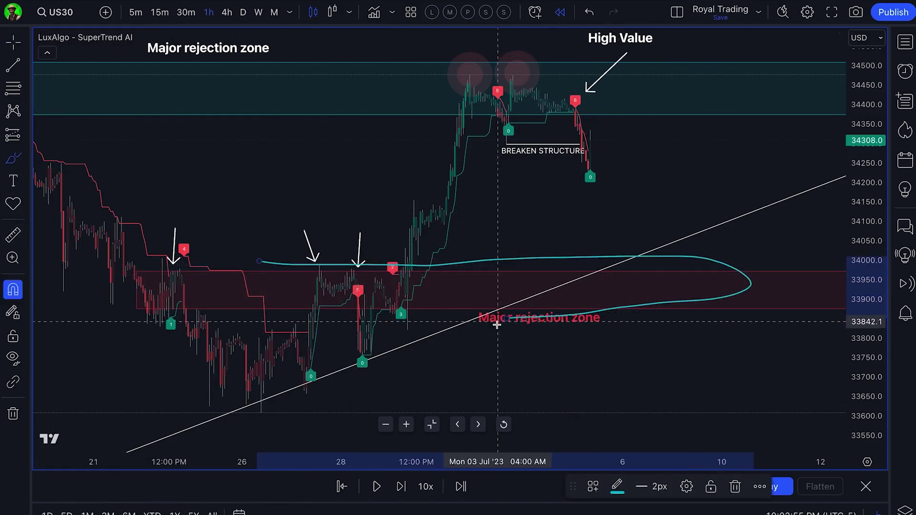
click(397, 484)
click(397, 484)
click(397, 484)
click(398, 484)
click(397, 484)
click(397, 484)
click(397, 485)
click(397, 484)
click(397, 484)
click(398, 484)
click(398, 484)
click(400, 486)
click(400, 486)
click(400, 486)
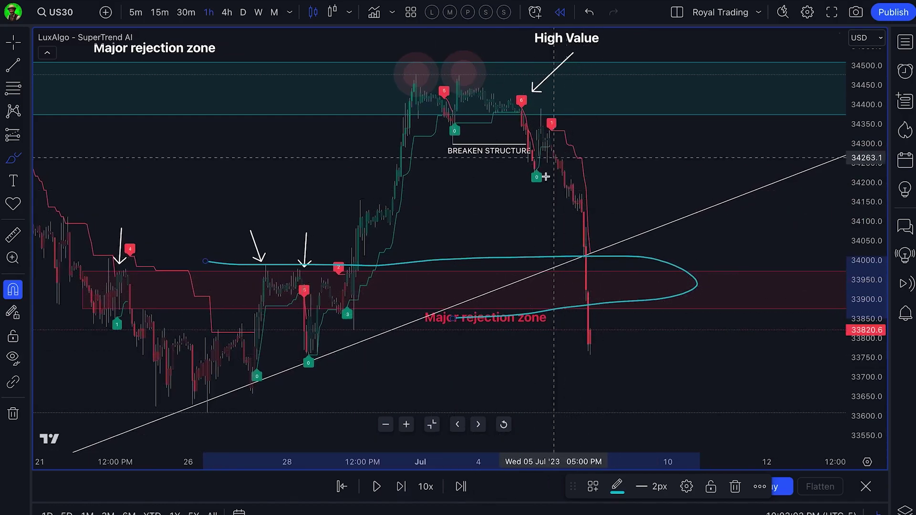
Mark a cyan X and a tick by the signals, then draw a red zone near 34300
mouse_move(534, 186)
mouse_down()
mouse_move(519, 195)
mouse_move(533, 197)
mouse_up()
drag(565, 120, 556, 123)
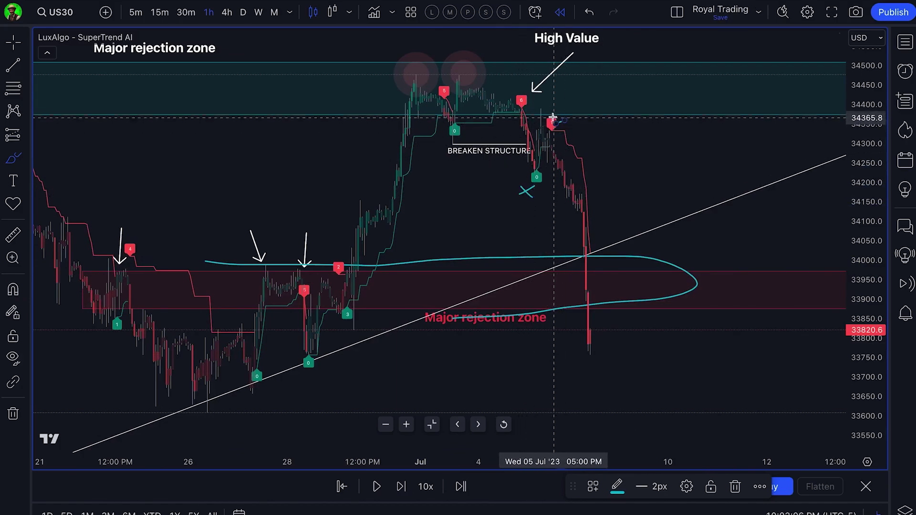
key(ctrl)
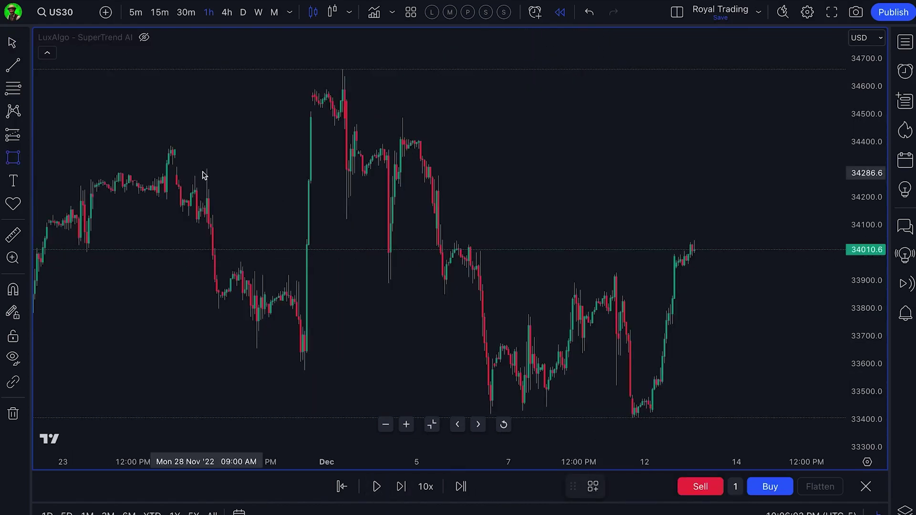
drag(84, 158, 505, 180)
Add a 'Good average of rejections' note above the red zone and replay two bars
click(182, 139)
text(Good average of reject)
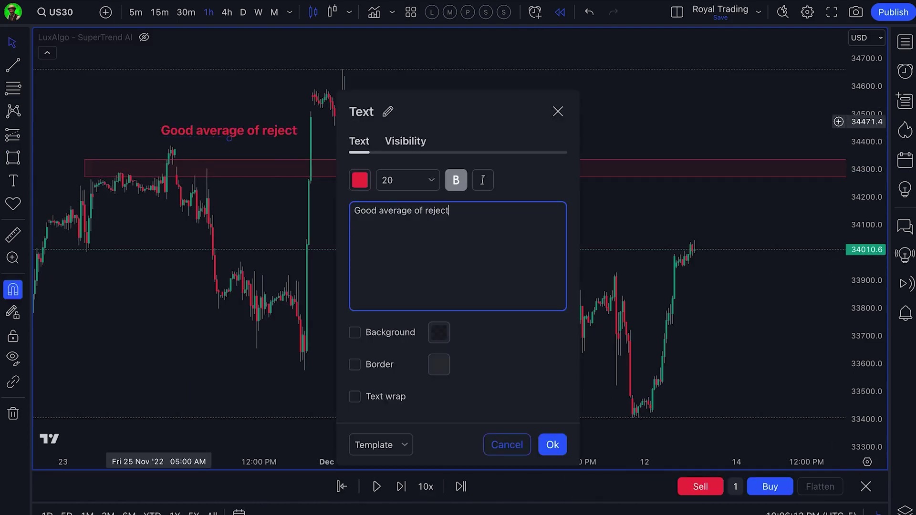
text(ions)
click(553, 444)
drag(268, 131, 212, 139)
click(401, 486)
click(401, 486)
click(401, 487)
click(401, 486)
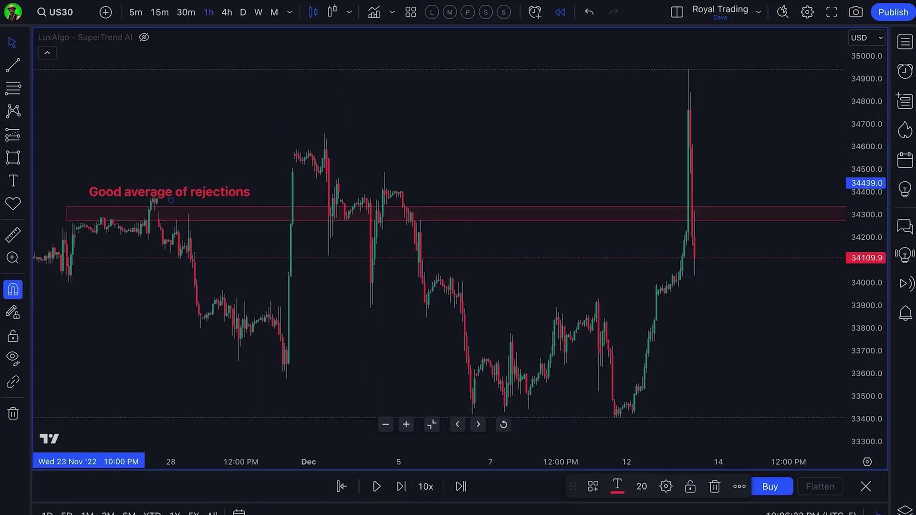
Draw an arrow to the spike's top with a 'Strong rejection from this zone' note
click(22, 158)
click(72, 210)
click(562, 94)
click(673, 144)
click(13, 181)
click(533, 92)
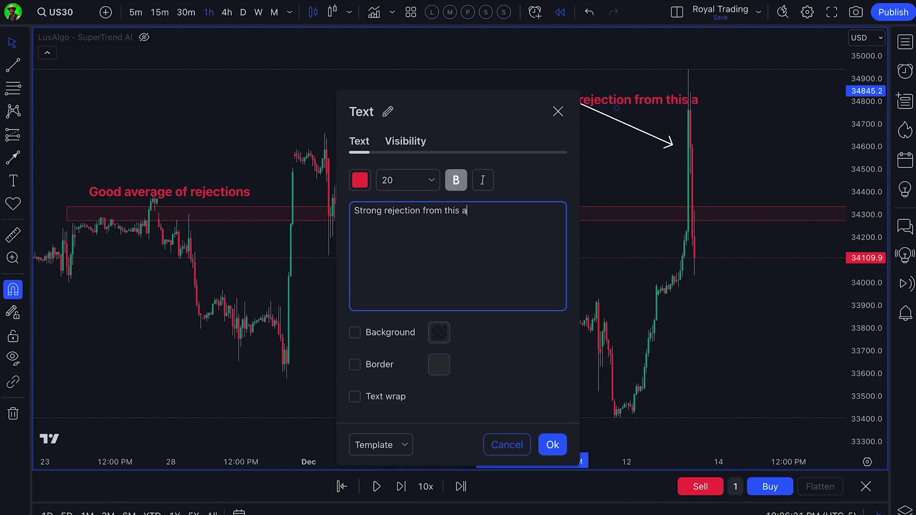
click(552, 445)
drag(610, 108, 513, 94)
Rescale the chart and loop cyan ellipses around the 33850 area and 33500 lows
drag(617, 141, 507, 141)
drag(866, 229, 866, 253)
drag(763, 239, 764, 205)
click(22, 158)
click(62, 171)
mouse_move(505, 266)
mouse_down()
mouse_move(423, 267)
mouse_move(524, 270)
mouse_up()
drag(576, 328, 597, 340)
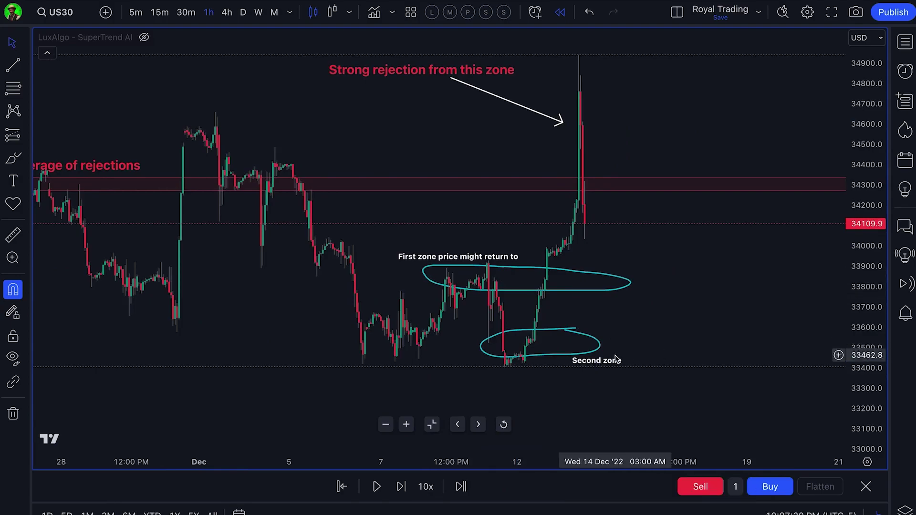
Replay three more bars and start the 'Strong sell signal' note text
click(603, 358)
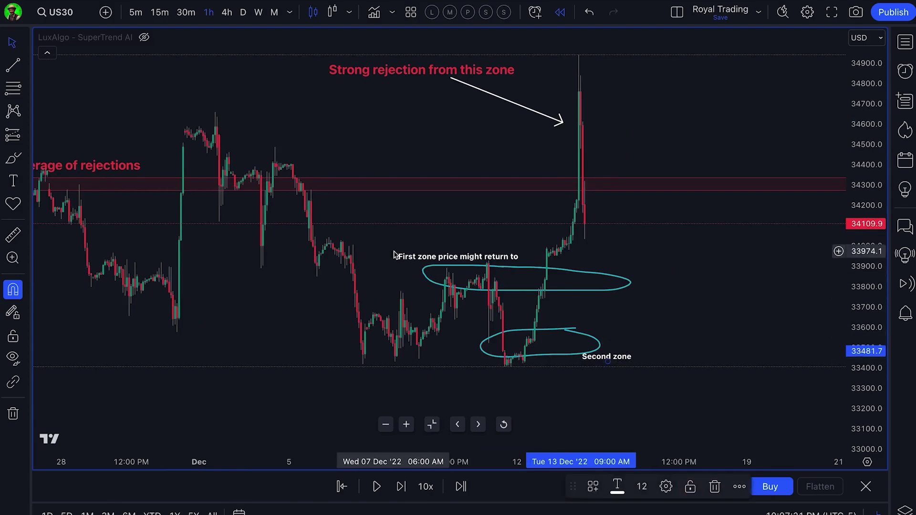
scroll(380, 221, up, 1)
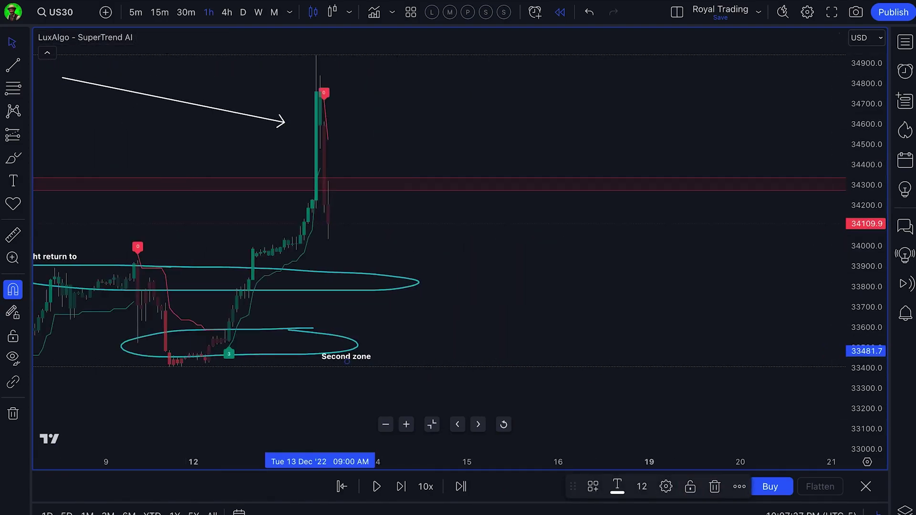
click(400, 487)
click(400, 487)
click(399, 486)
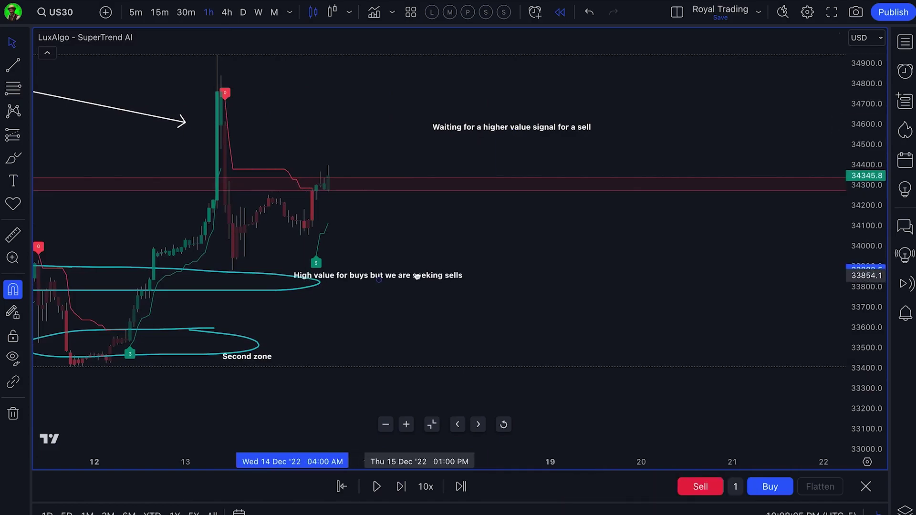
click(417, 276)
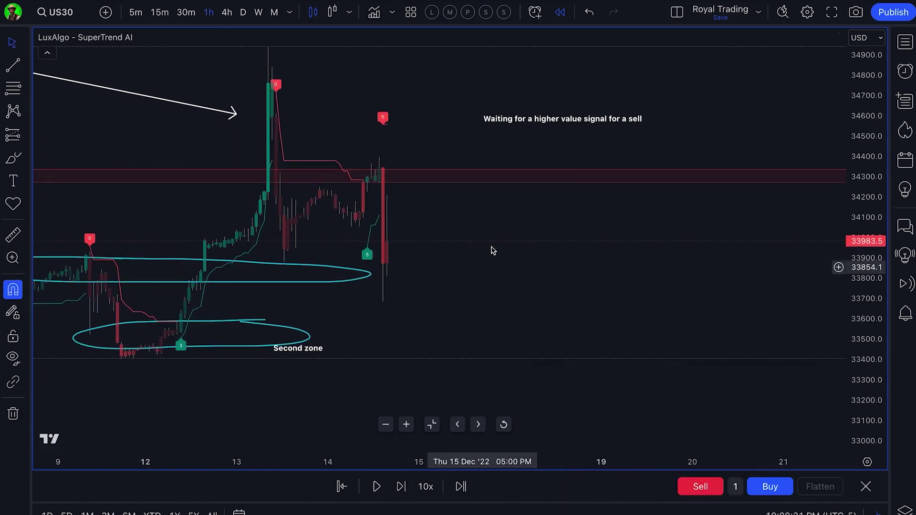
text(Strong)
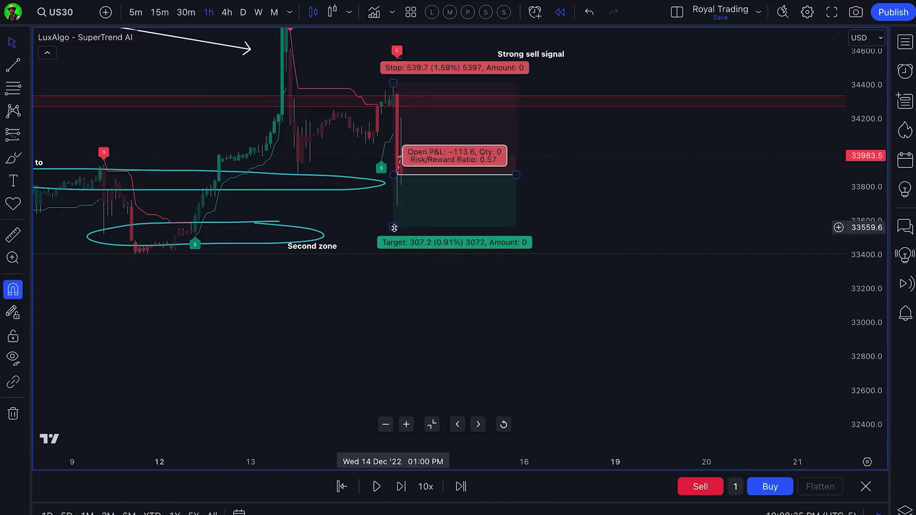
Lower the short position's target, replay eight bars, and add a horizontal line at 33484.2
drag(403, 293, 403, 353)
drag(403, 353, 403, 360)
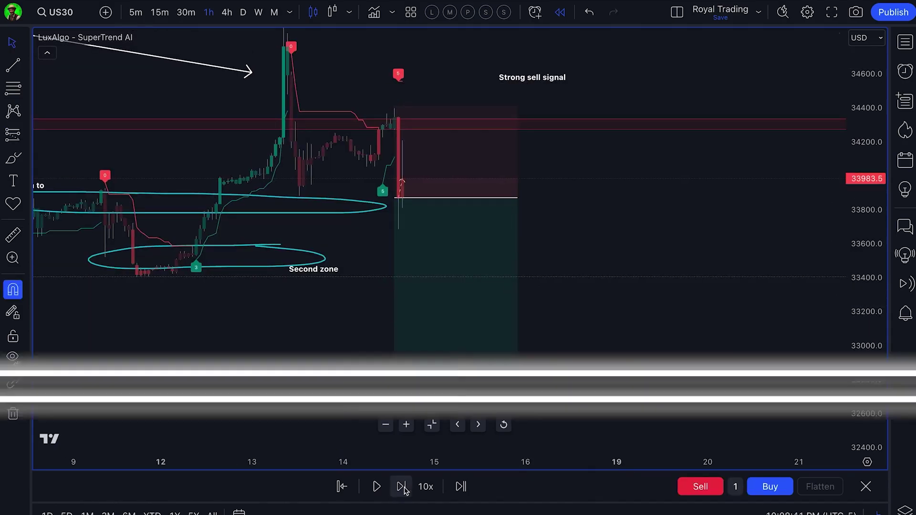
click(402, 486)
click(402, 486)
click(402, 487)
click(401, 487)
click(401, 486)
click(401, 486)
click(401, 486)
click(401, 487)
click(401, 487)
click(401, 487)
click(401, 486)
click(401, 487)
click(402, 487)
click(401, 486)
click(401, 486)
click(401, 486)
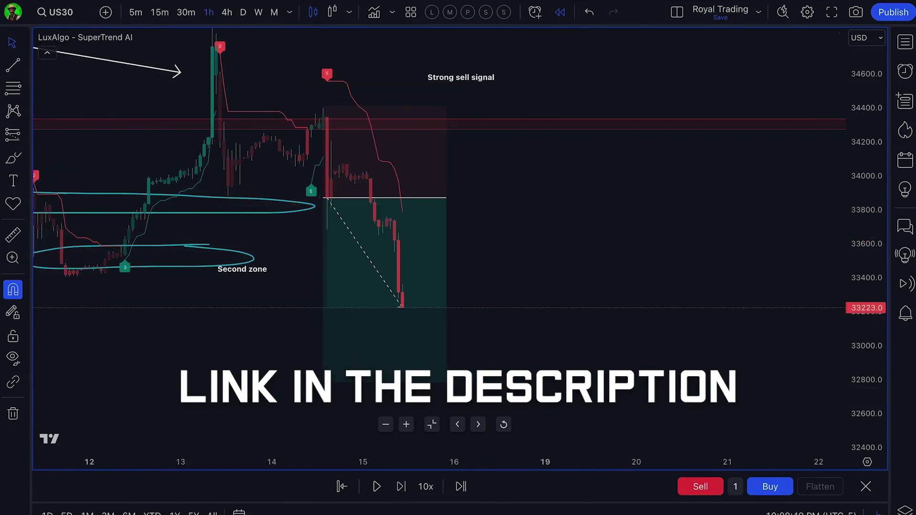
key(alt+h)
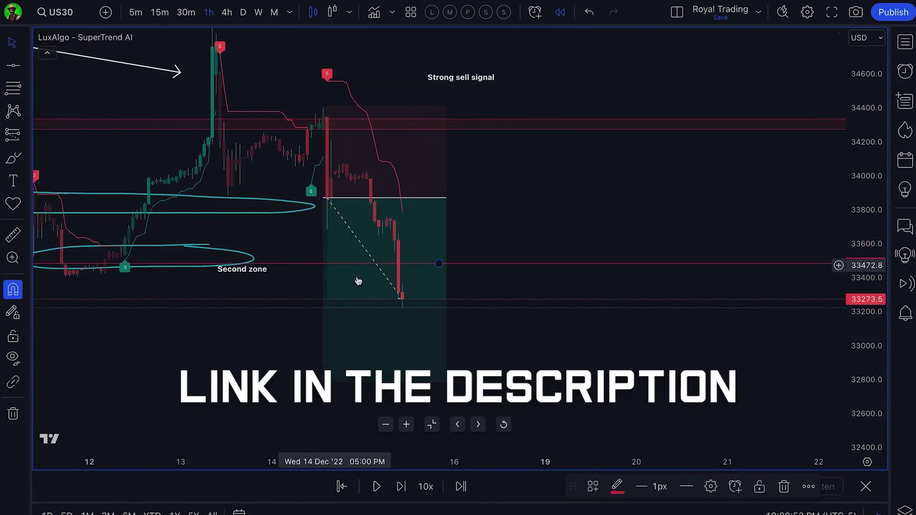
Place a break-even text note on the horizontal line, then select the short position drawing
click(13, 181)
click(472, 267)
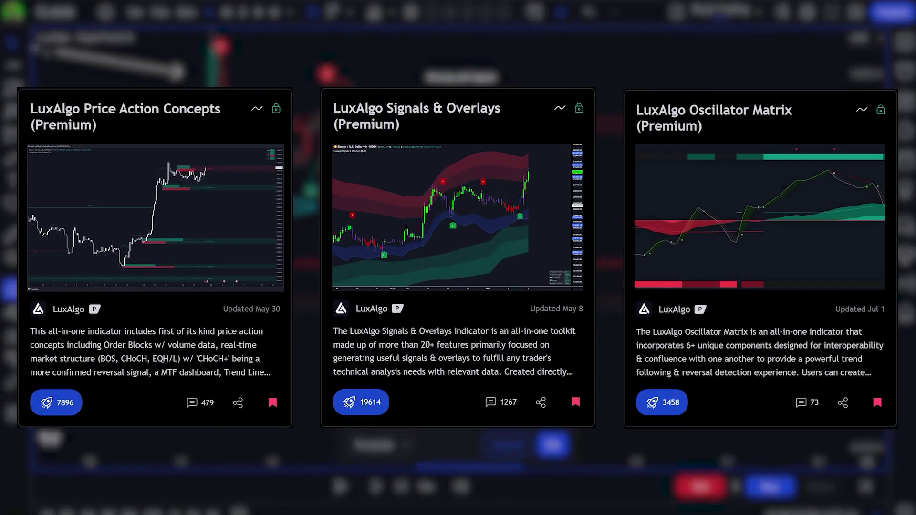
click(554, 445)
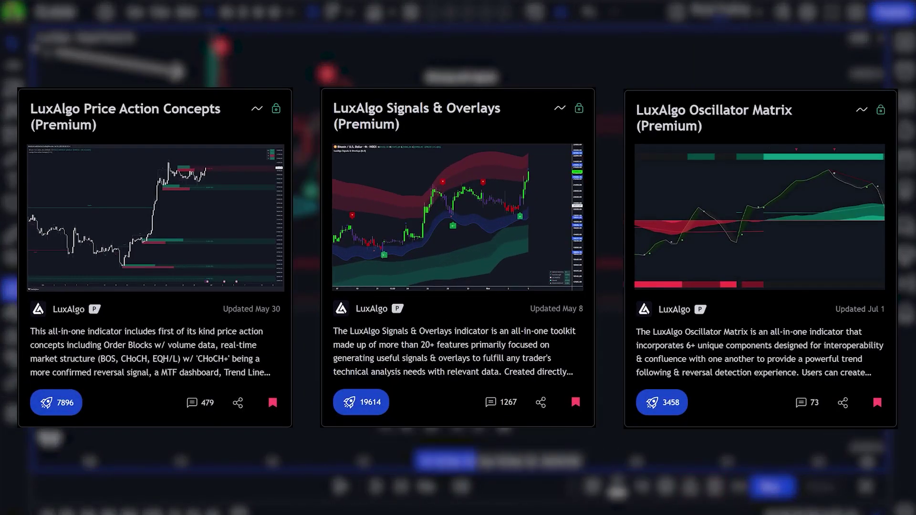
drag(523, 274, 522, 272)
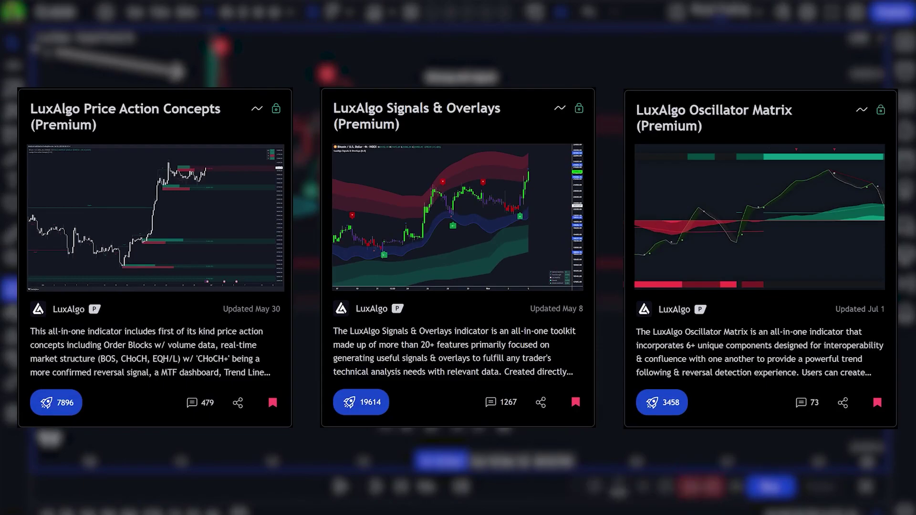
click(381, 262)
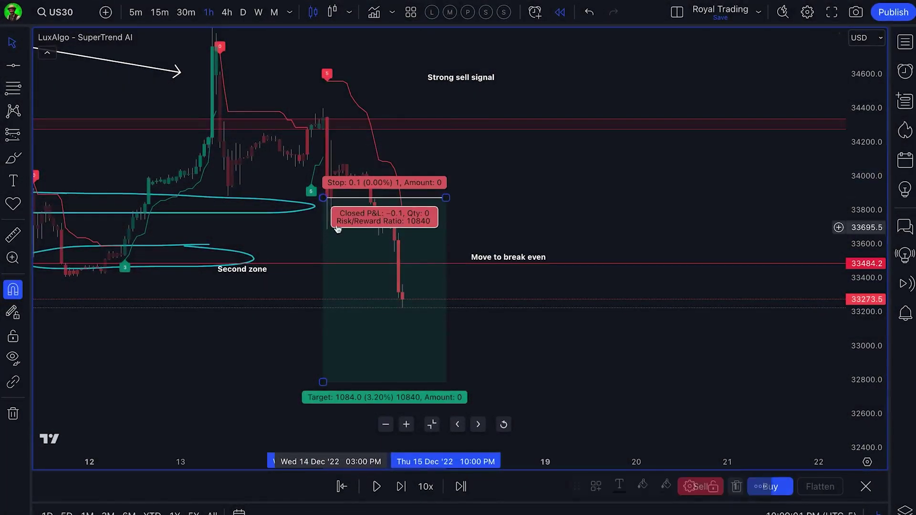
Replay nine bars forward and widen the short position box over the new candles
click(401, 486)
click(402, 487)
click(402, 487)
click(401, 486)
click(402, 487)
click(402, 486)
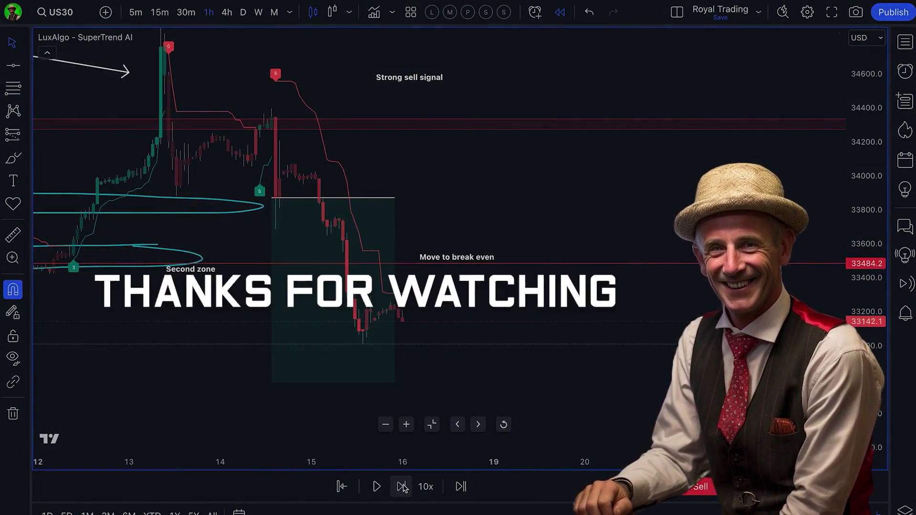
click(401, 487)
click(401, 487)
click(403, 487)
drag(370, 198, 403, 201)
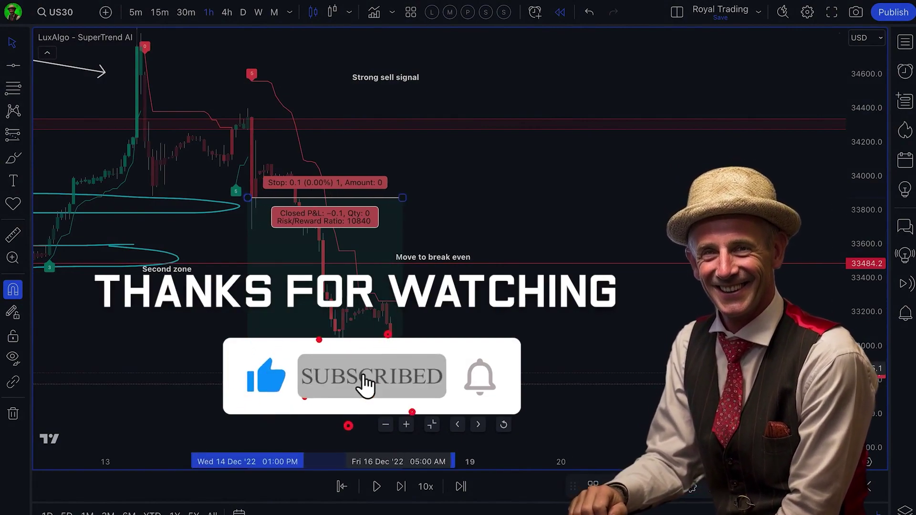
drag(467, 319, 513, 317)
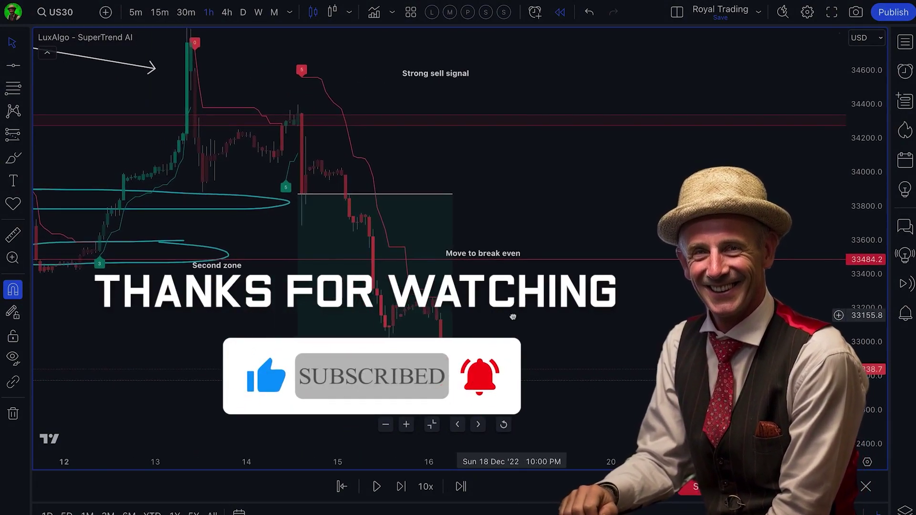